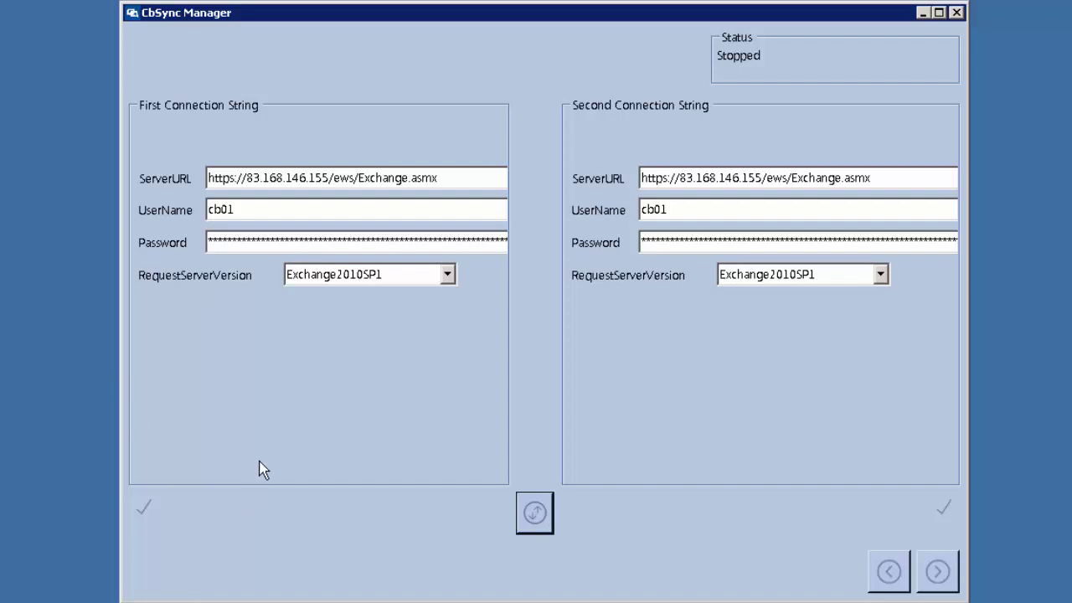
Review both connections' user names and server URLs, test them, and continue to folder pairing.
left_click_drag(265, 210, 156, 209)
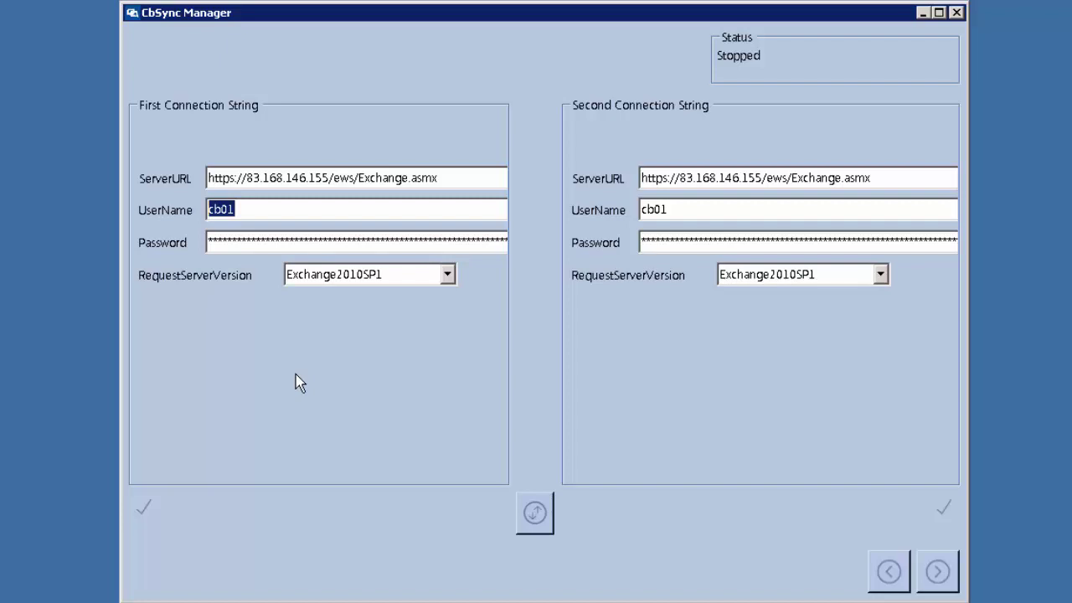
left_click(446, 177)
left_click_drag(450, 179, 172, 190)
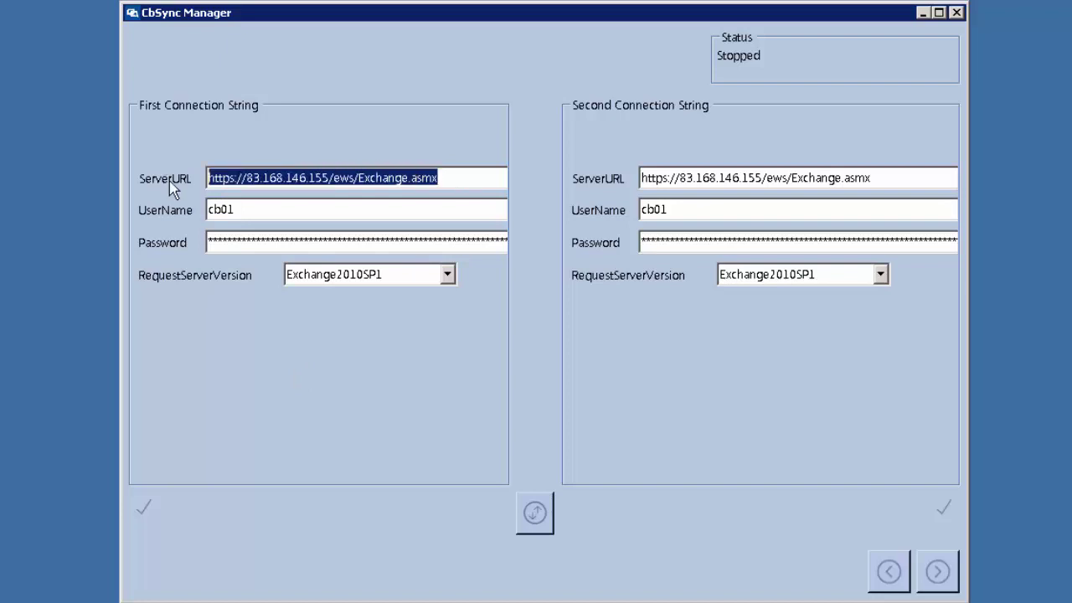
left_click(903, 179)
left_click_drag(904, 178, 632, 215)
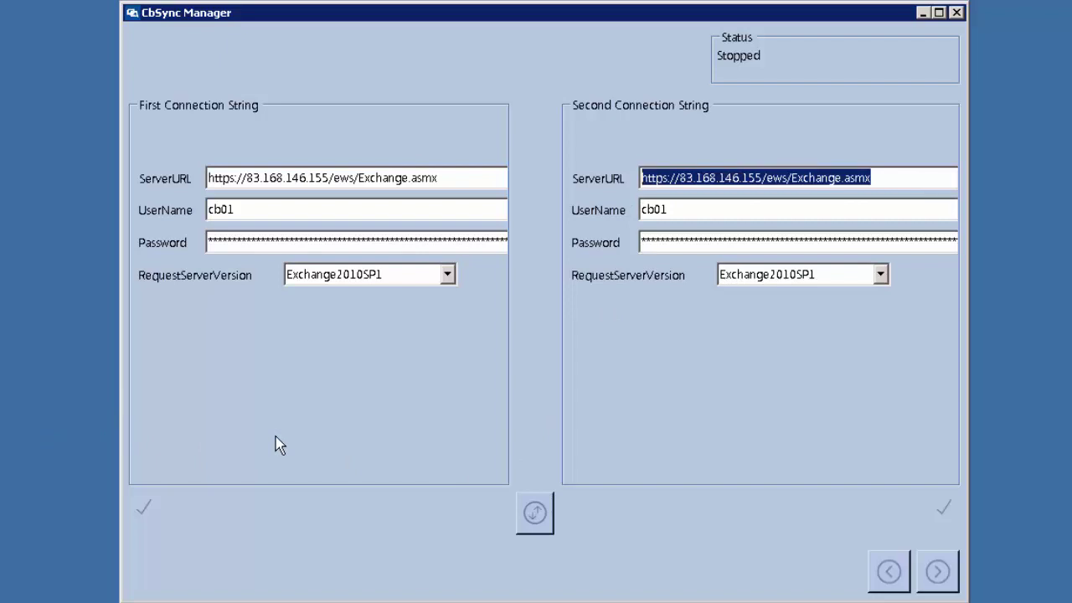
left_click(683, 210)
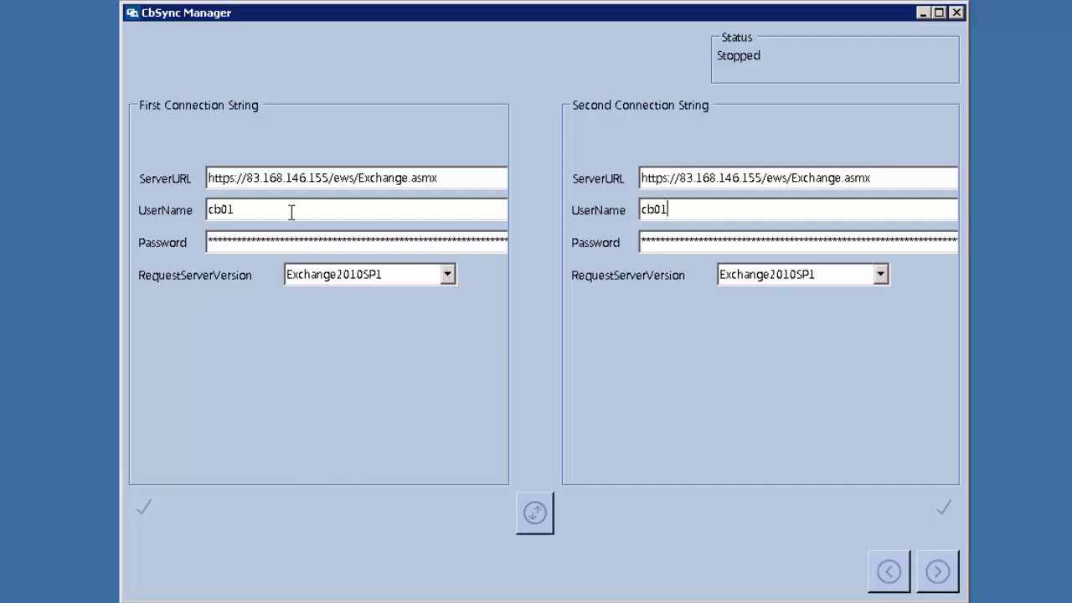
left_click(241, 210)
left_click(535, 518)
left_click(938, 571)
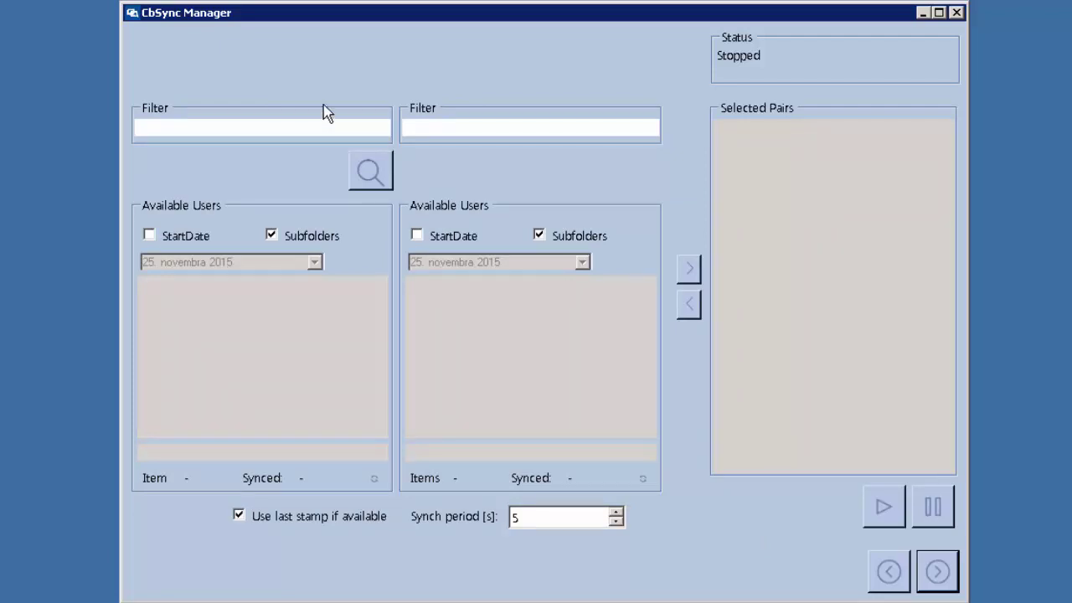
Filter both user lists by 'cb' and run the search.
left_click(314, 135)
type("cb")
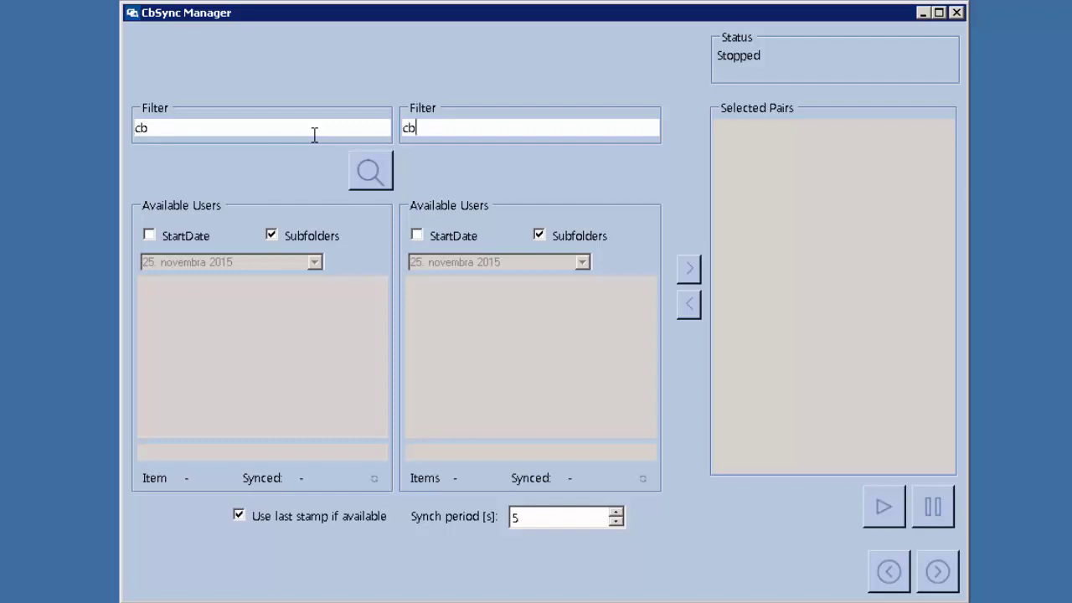
left_click(229, 128)
left_click(370, 173)
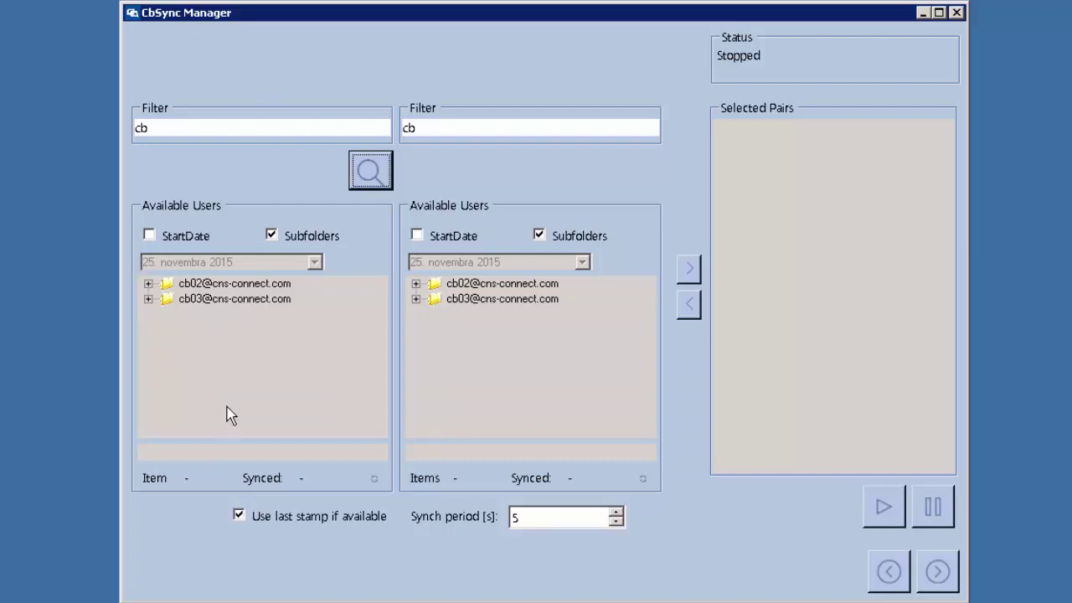
Expand the first mailbox on the left and the second mailbox on the right to show their folders.
left_click(190, 286)
left_click(191, 300)
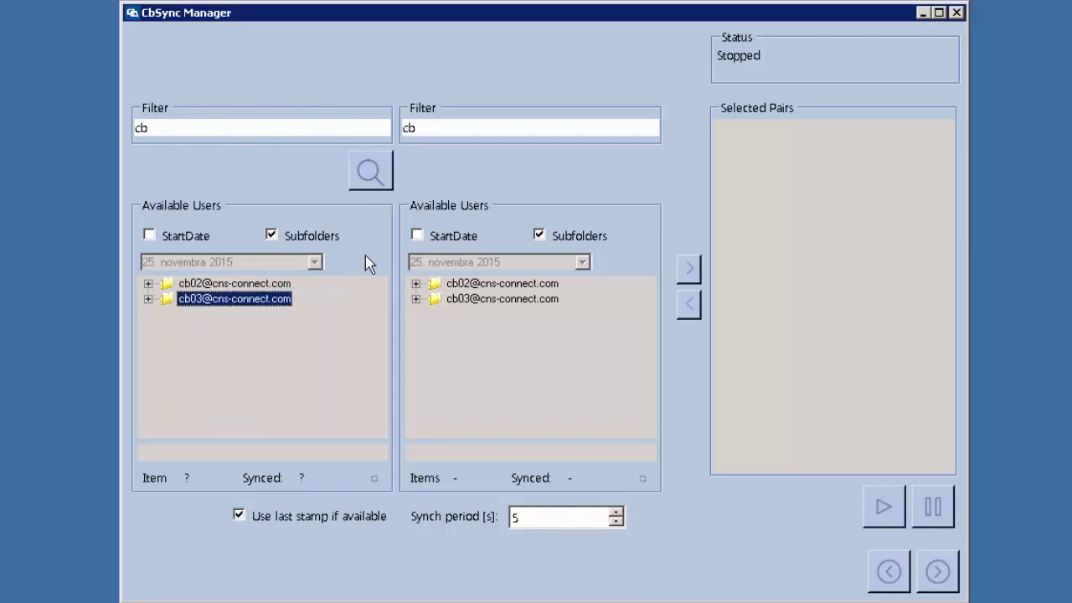
left_click(448, 130)
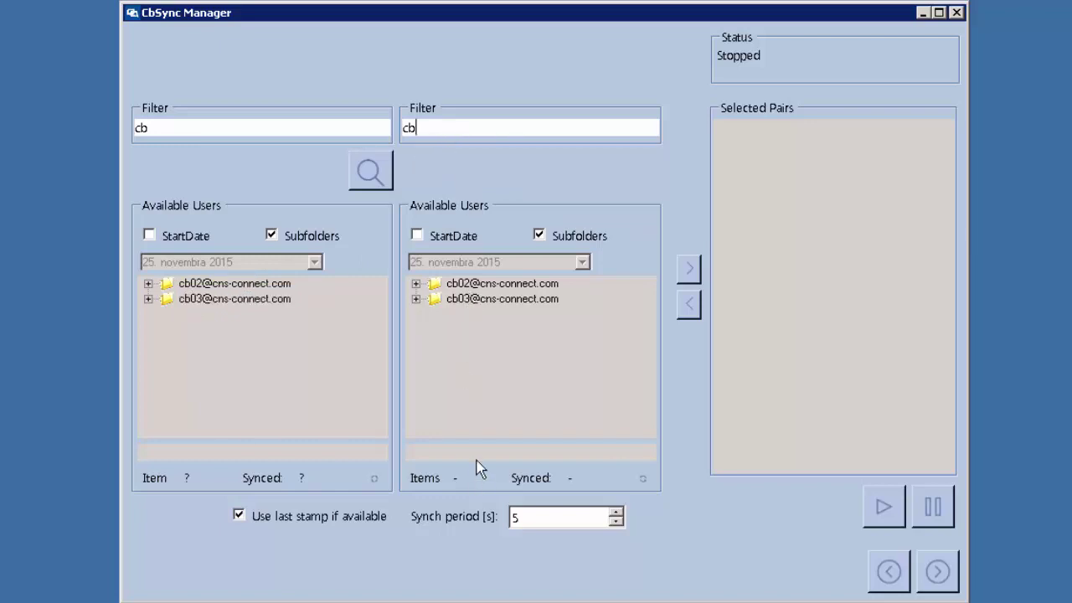
left_click(149, 284)
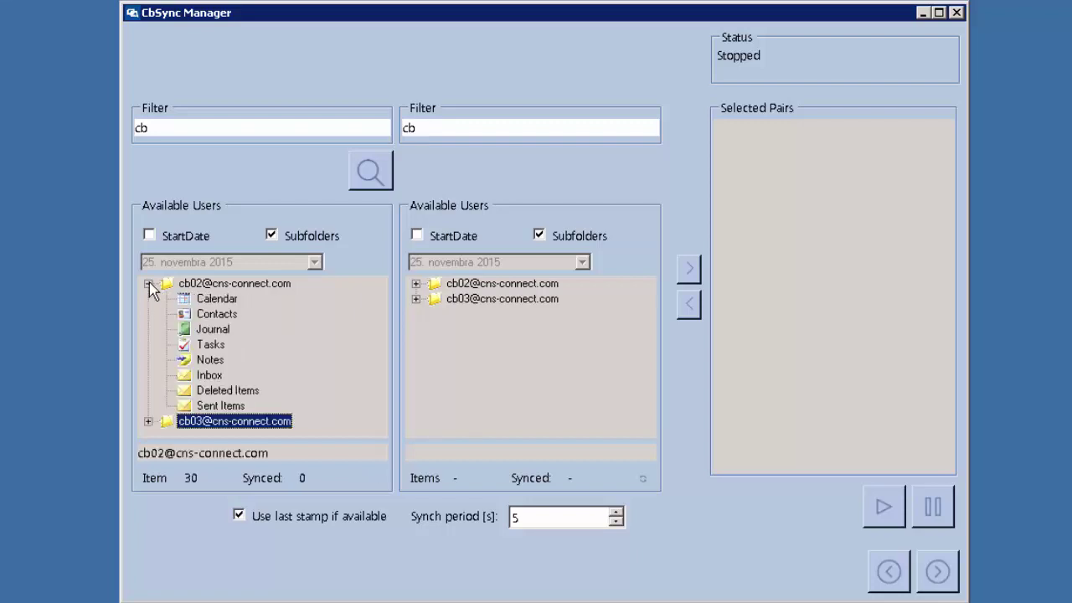
left_click(416, 299)
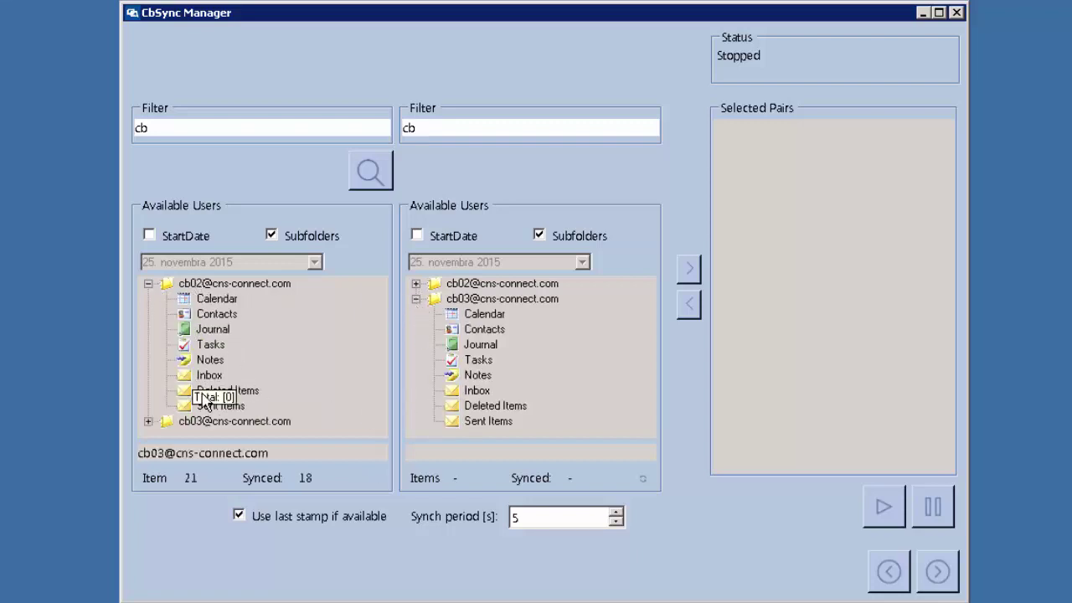
mouse_move(202, 410)
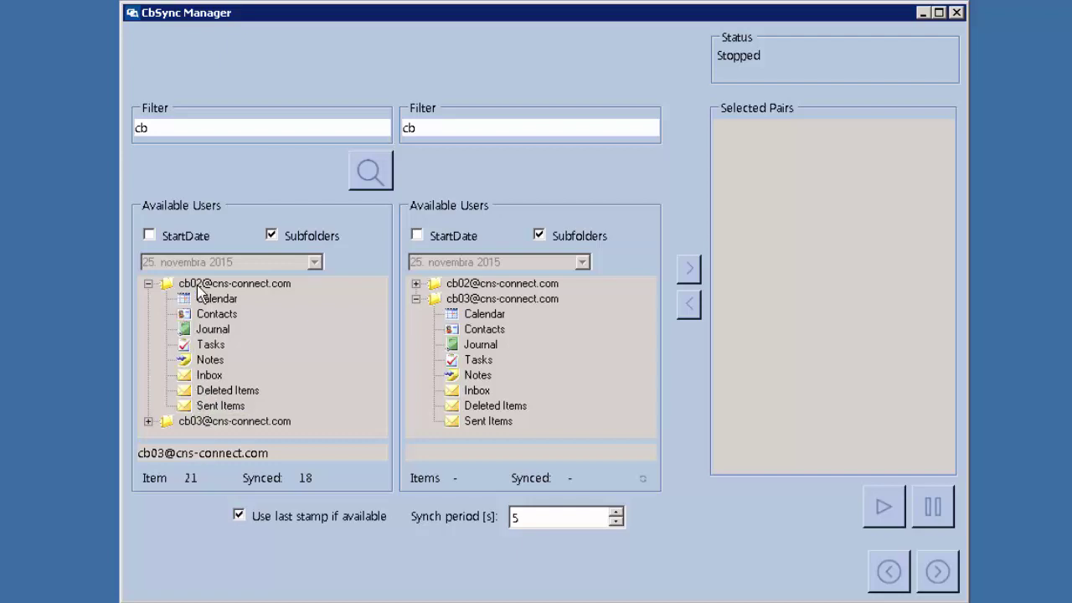
mouse_move(220, 303)
mouse_move(457, 312)
Pair the cb02 Calendar with the cb03 Calendar and expand the new entry in Selected Pairs.
left_click(207, 299)
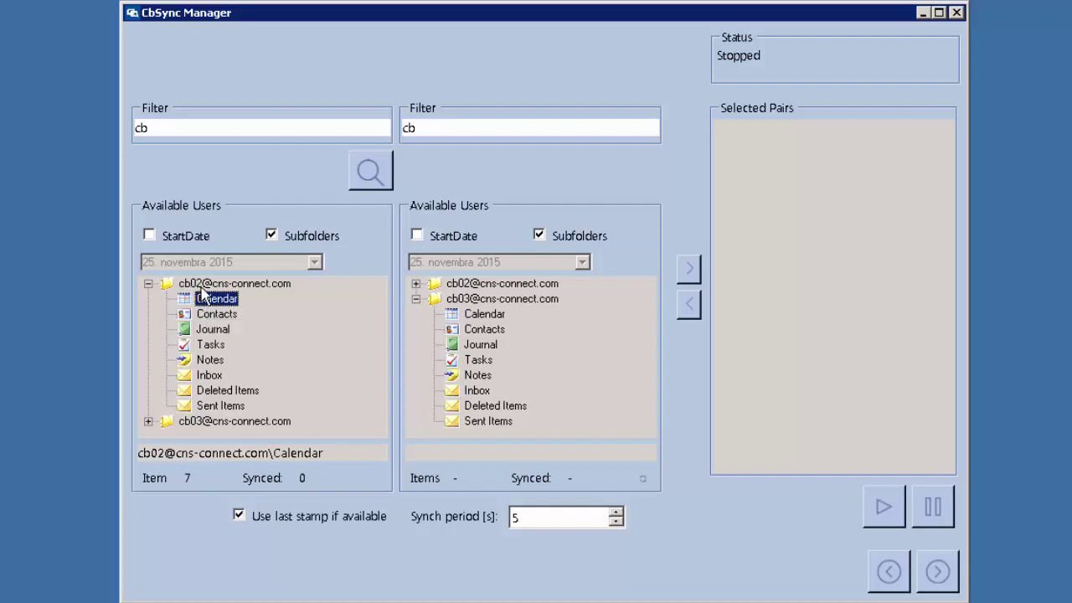
left_click(480, 315)
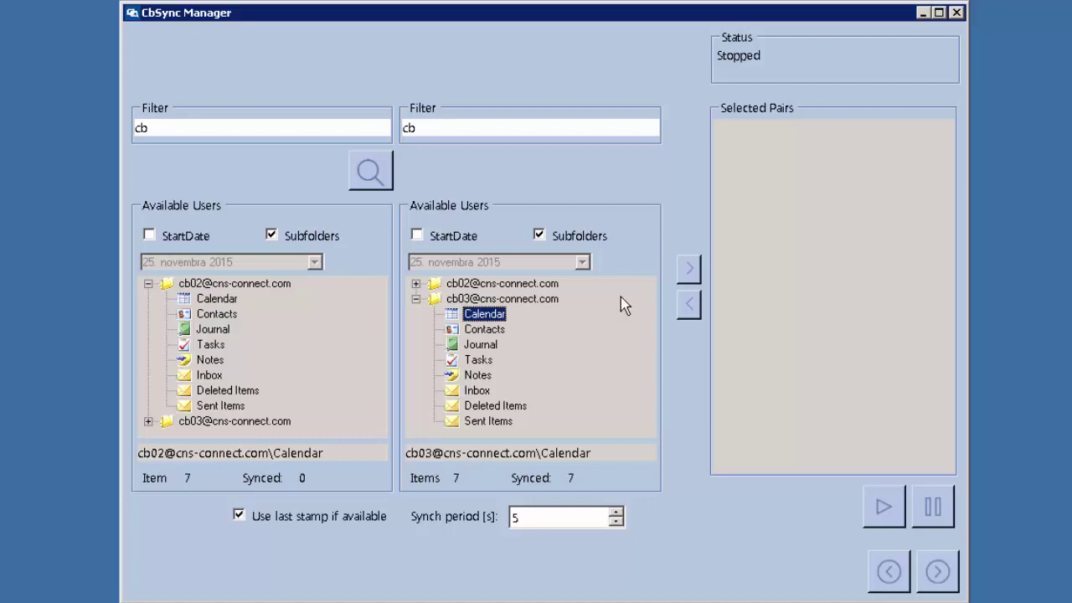
left_click(690, 273)
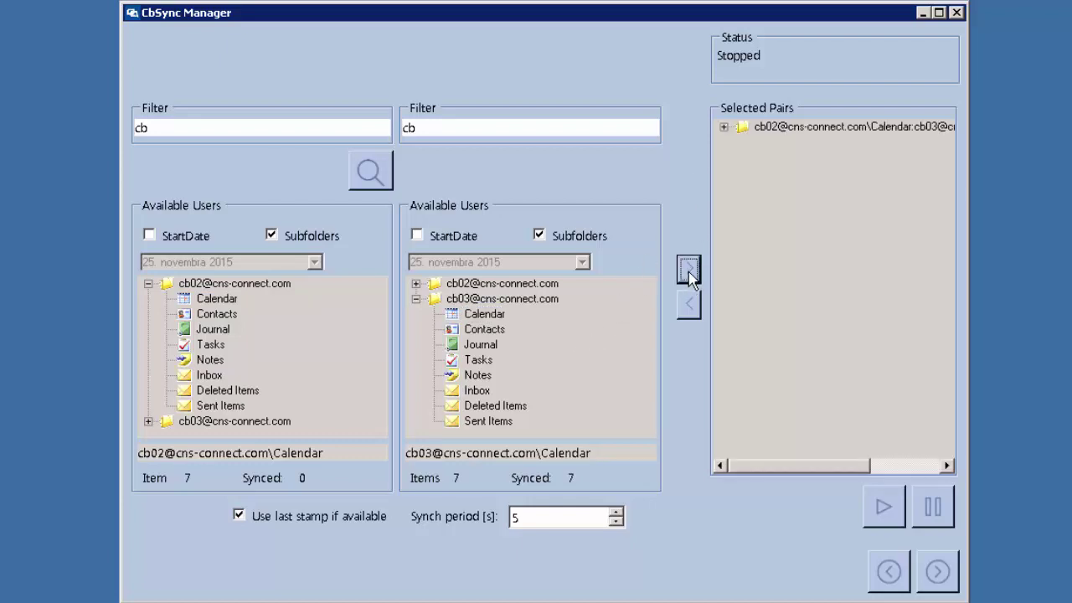
left_click(726, 128)
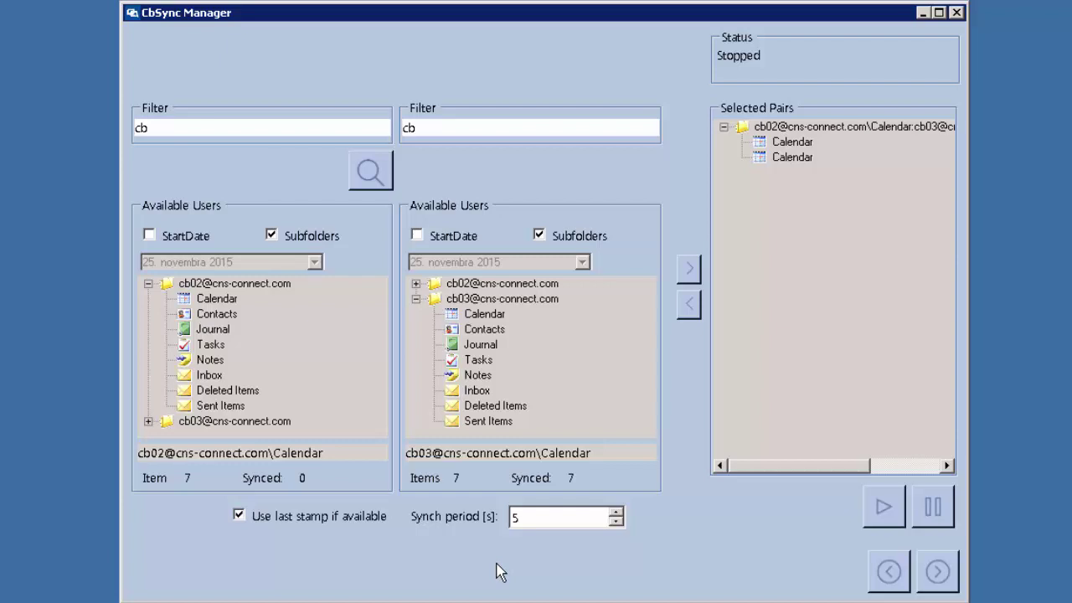
Start syncing the Calendar pair so status shows Running, then minimise CbSync Manager.
left_click(531, 517)
left_click(884, 509)
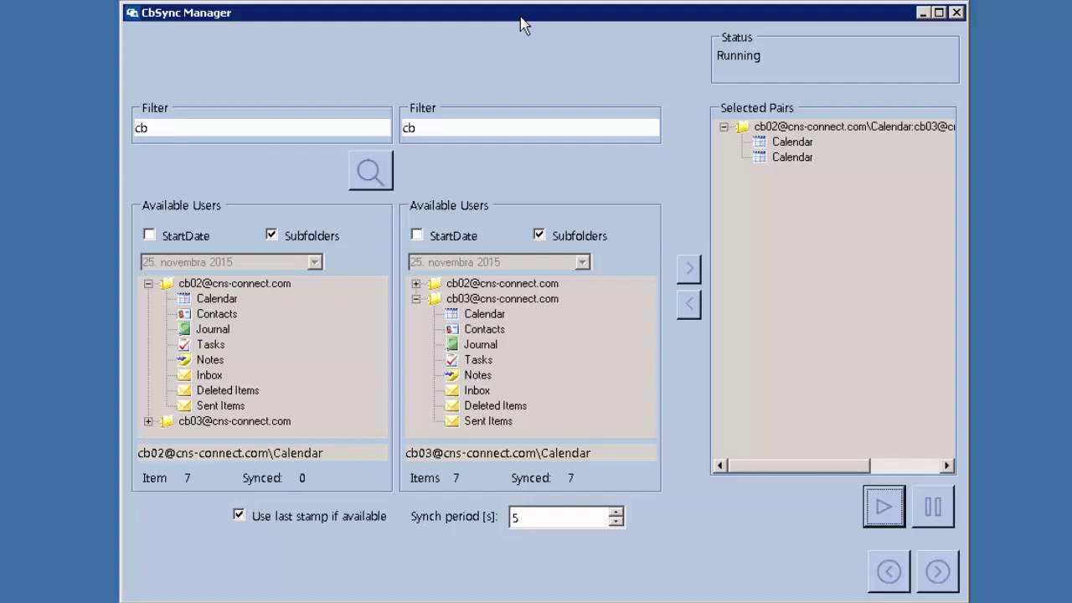
left_click(923, 14)
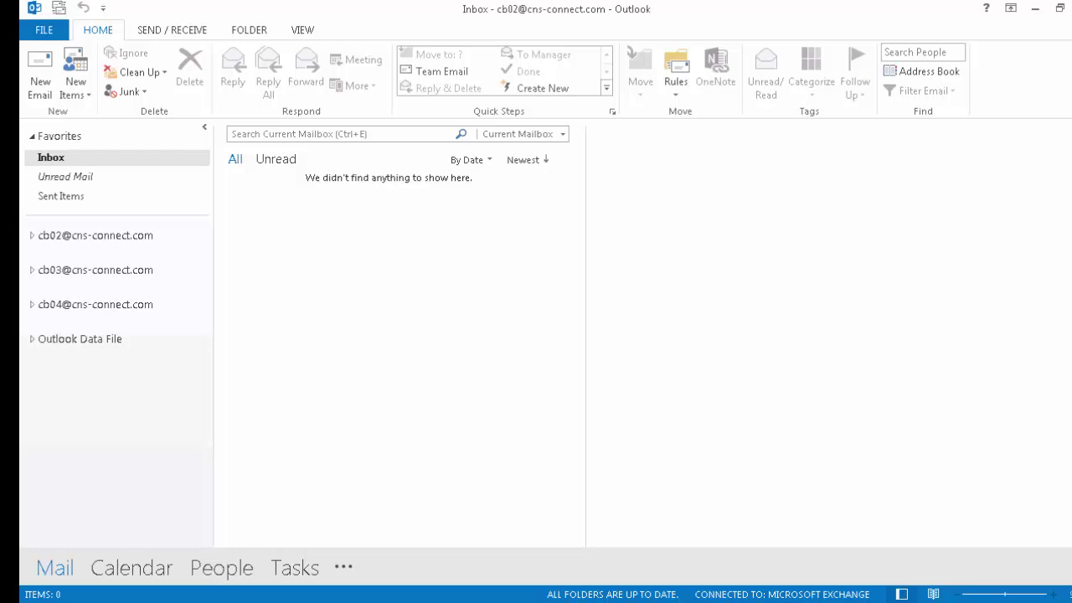
Show both mailboxes' calendars side by side in Outlook for November 2015.
left_click(80, 239)
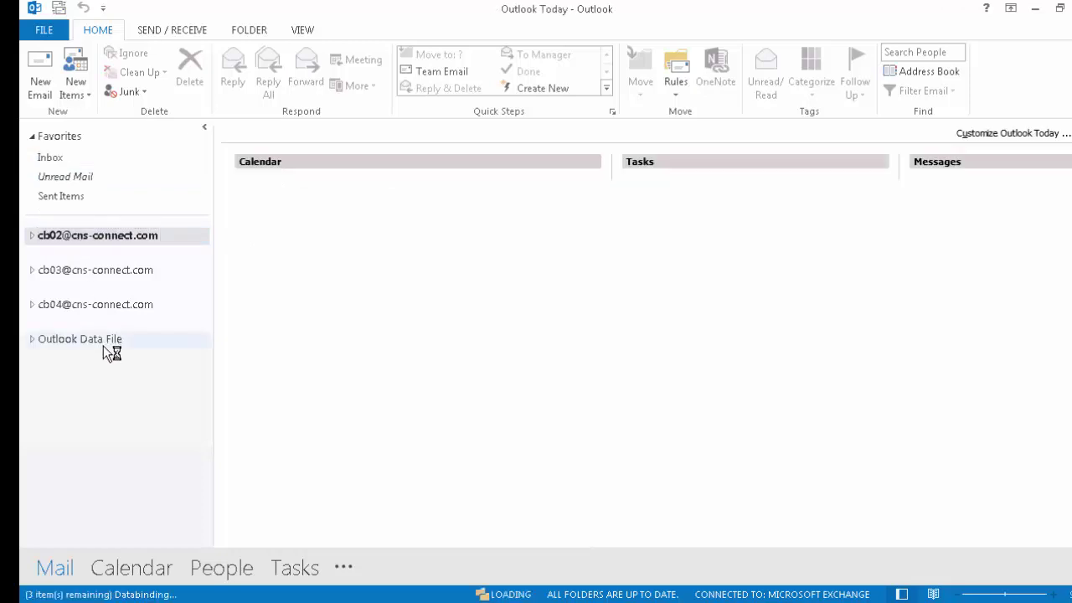
left_click(85, 272)
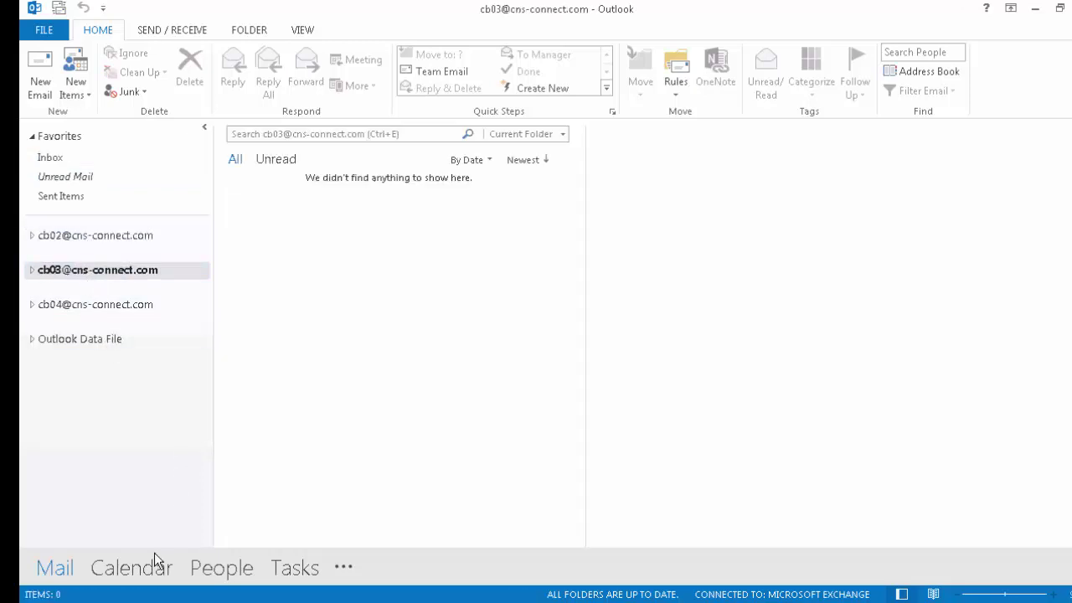
left_click(144, 573)
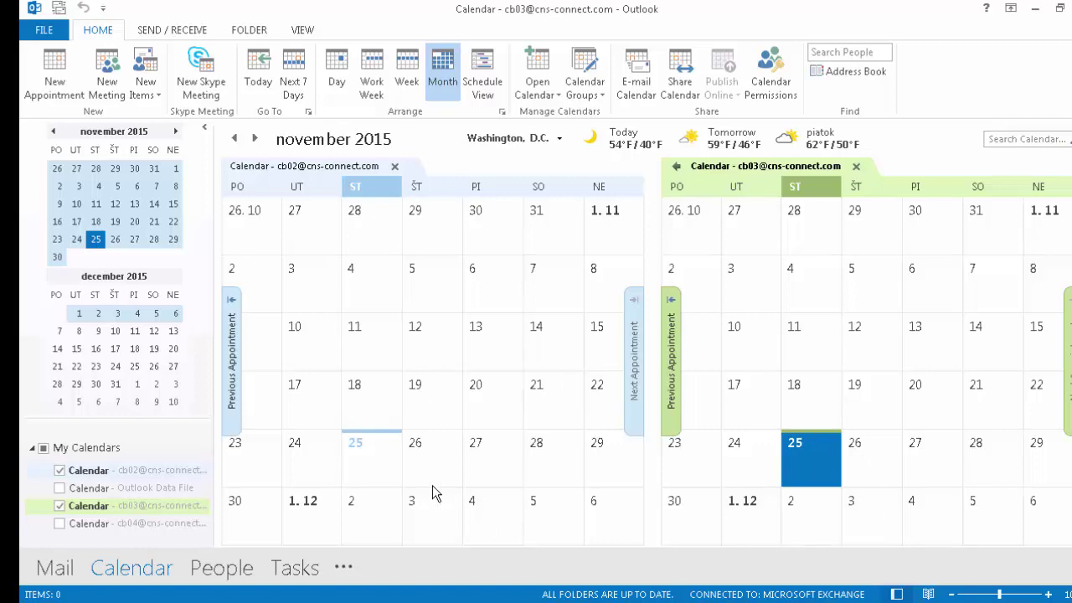
Create 'Appointment 1' on November 25 in the left calendar.
left_click(363, 471)
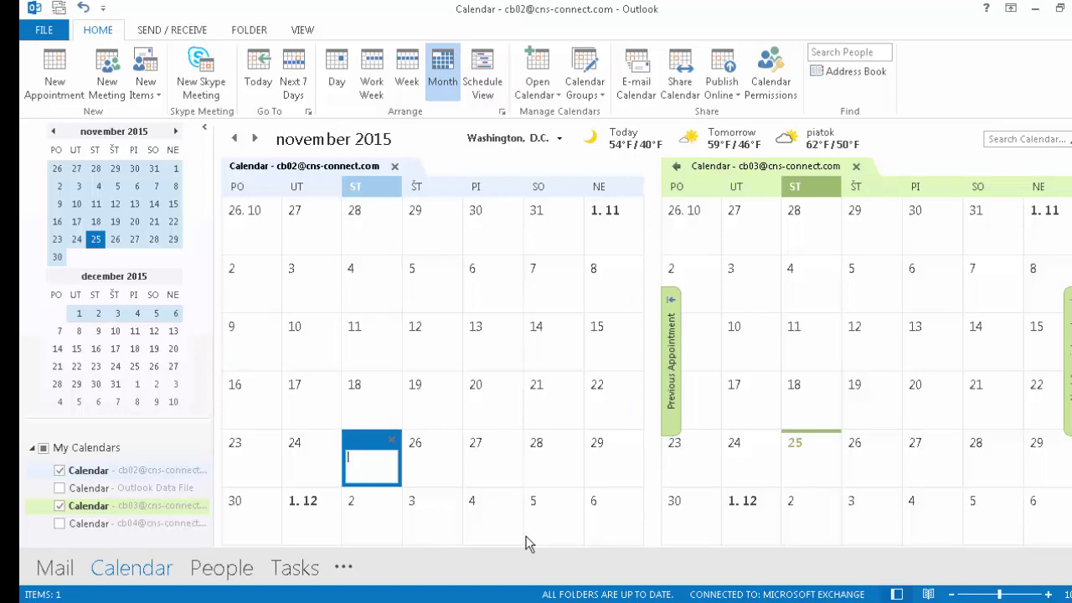
type("Appointment 1")
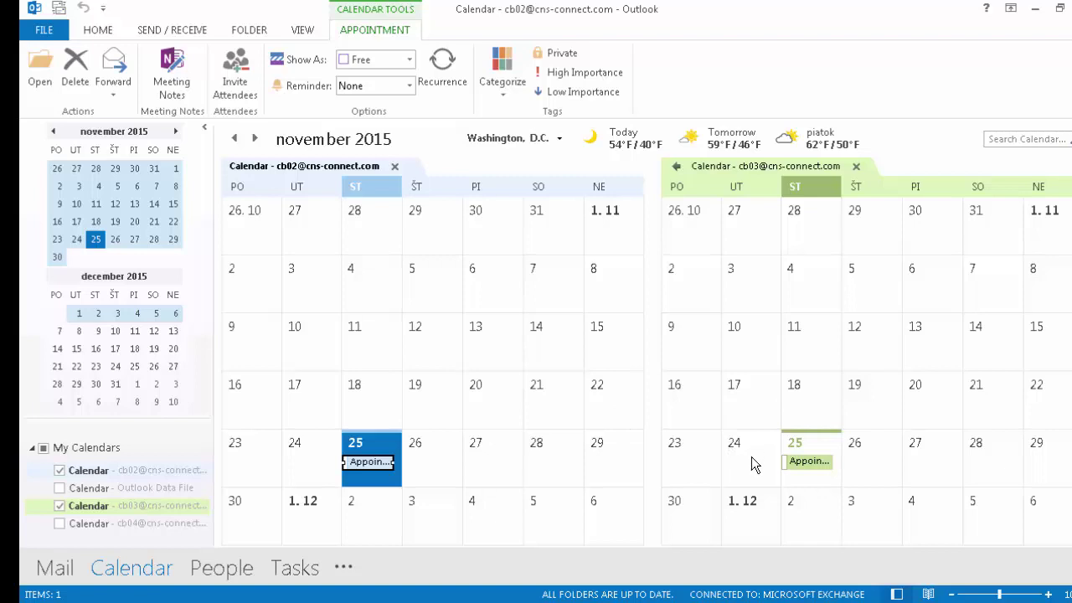
Create 'Appointment 2' on November 26 in the right calendar and check the items' details.
left_click(860, 459)
type("A")
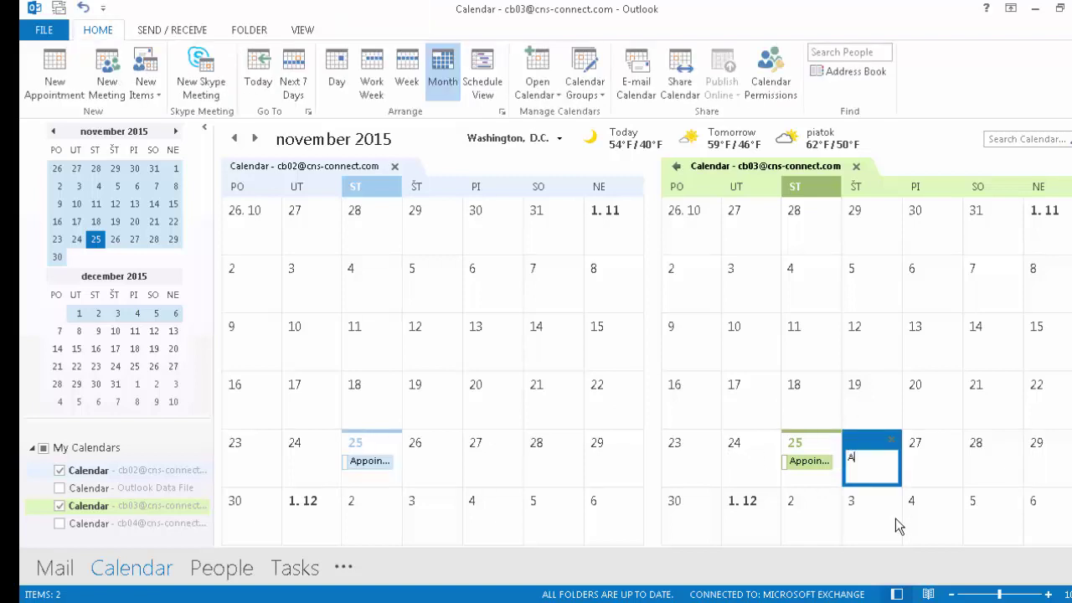
type("ppointment 2")
key("Escape")
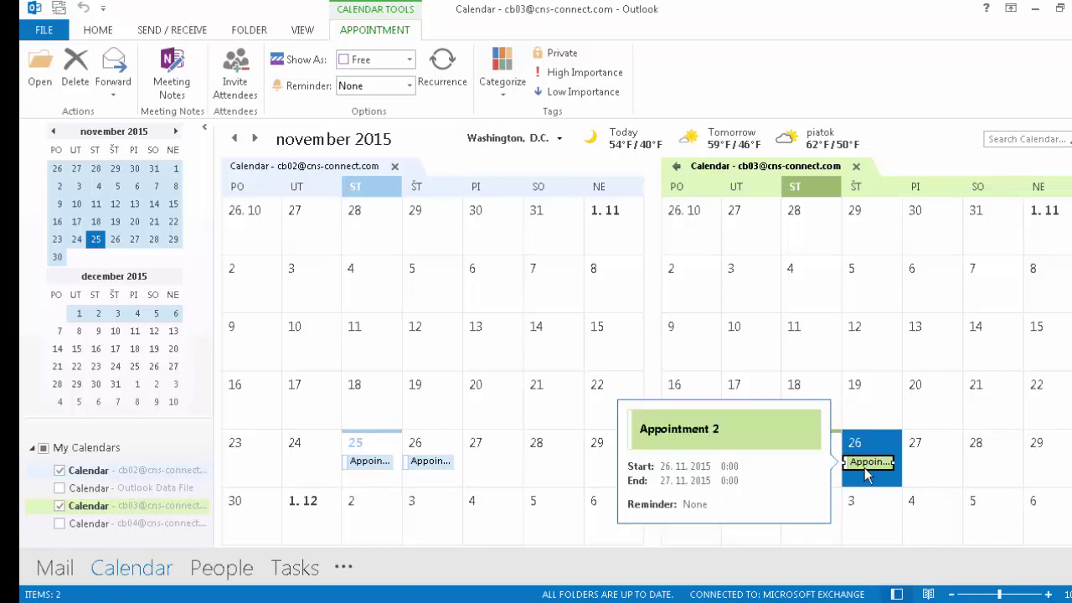
mouse_move(438, 466)
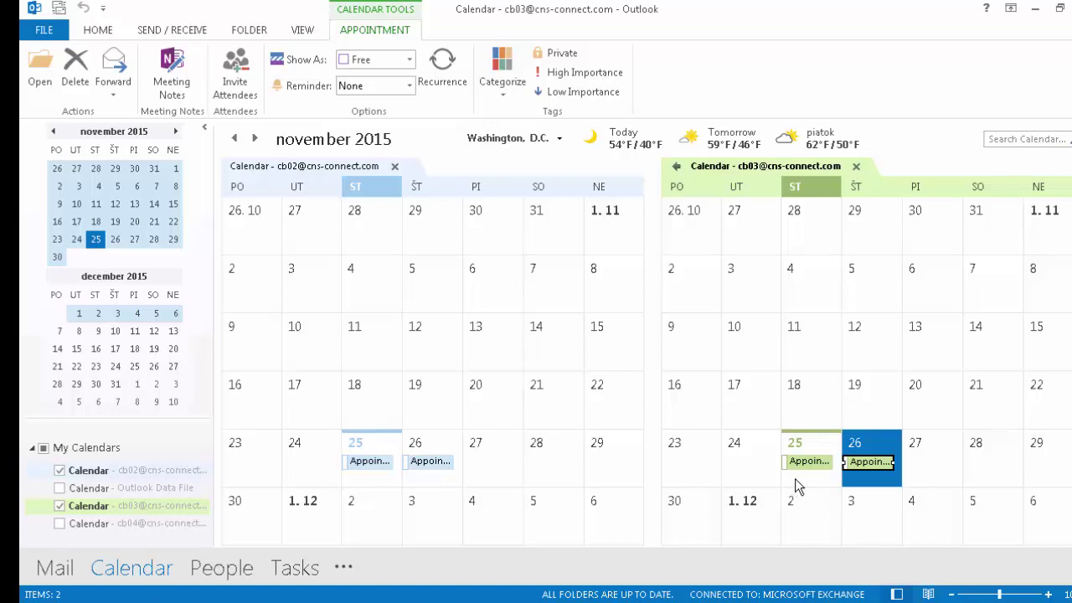
Move Appointment 1 to November 18 and Appointment 2 to December 3, then go to Contacts.
mouse_move(803, 470)
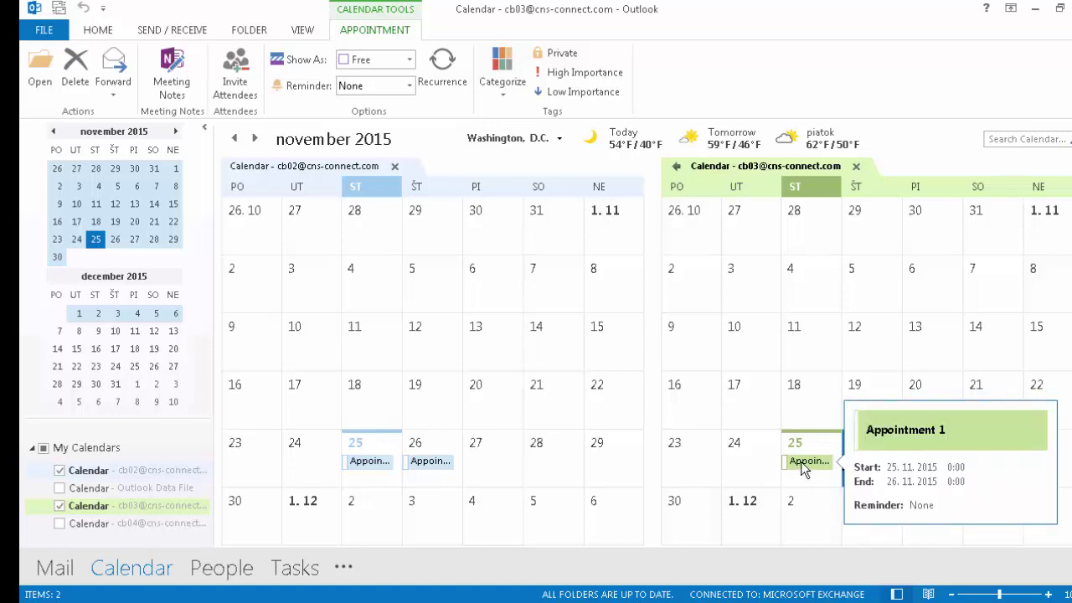
left_click_drag(802, 470, 805, 407)
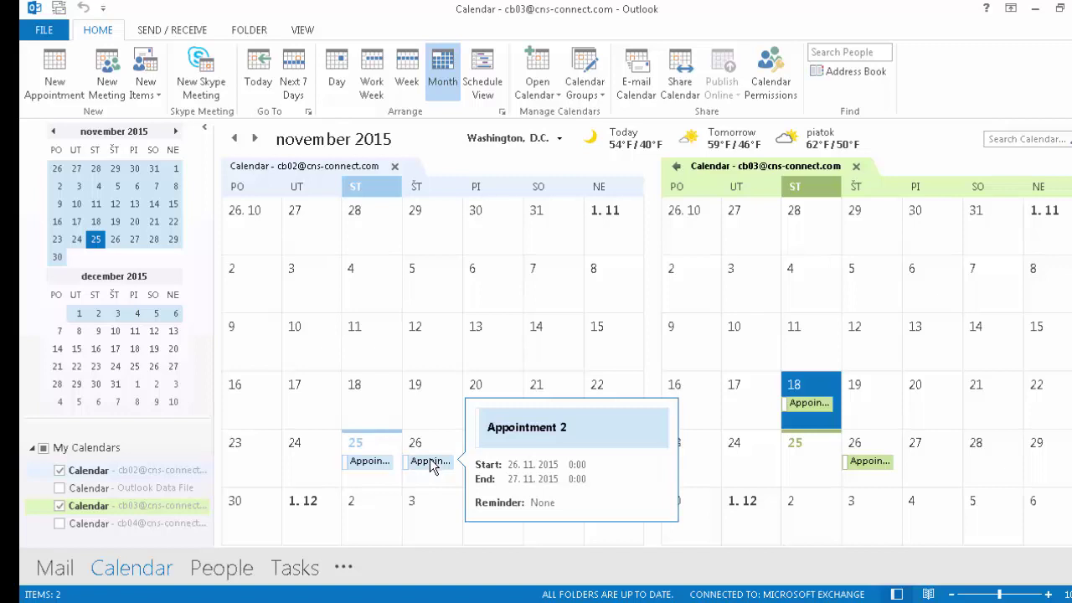
left_click_drag(427, 471, 423, 517)
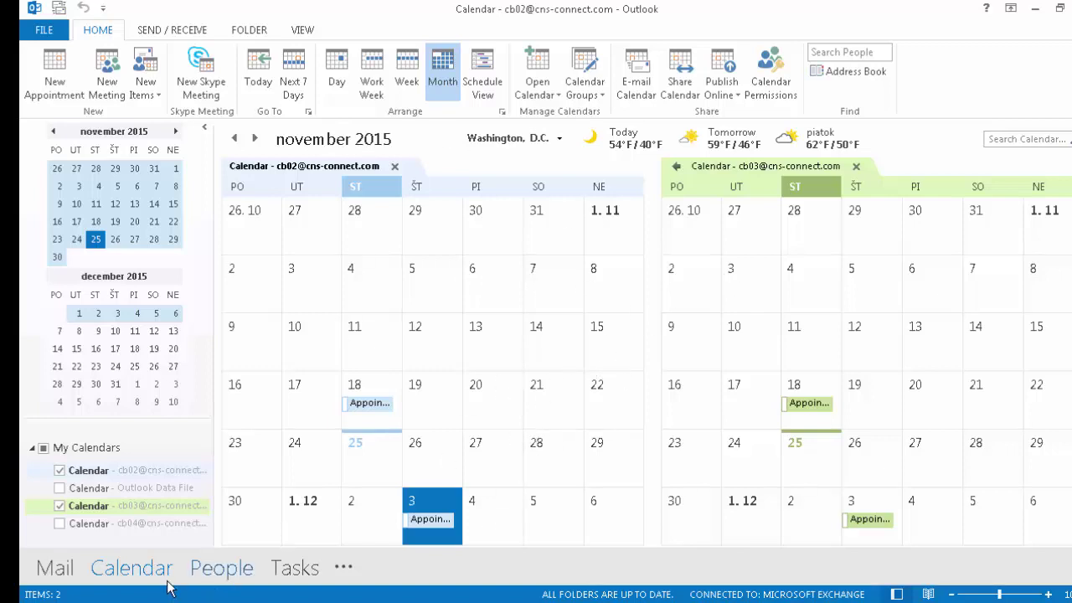
left_click(52, 570)
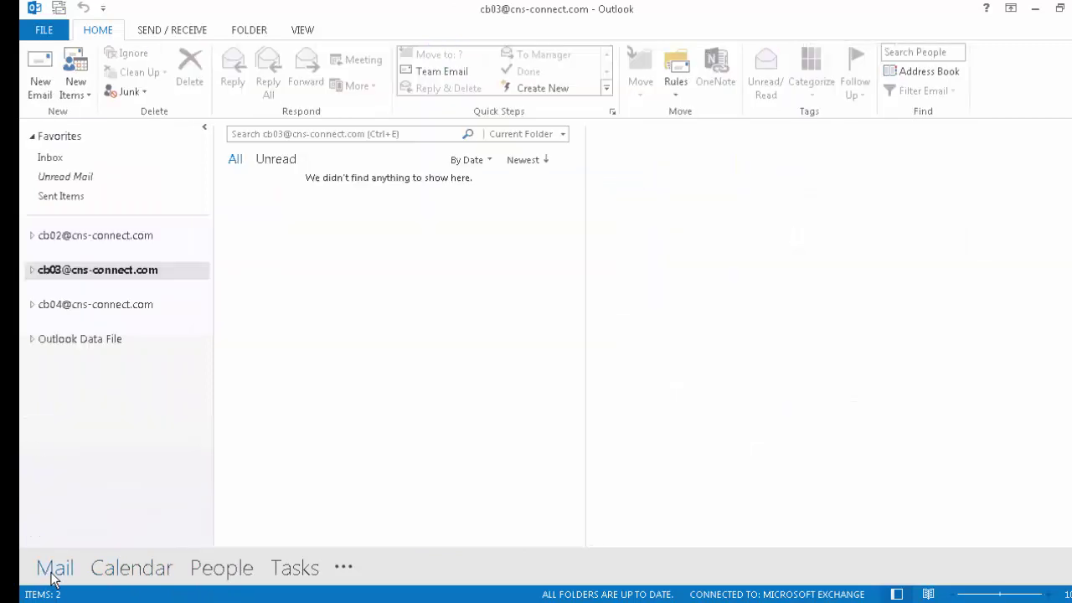
left_click(226, 572)
Open the cb02 Contacts folder under My Contacts in the People view.
mouse_move(105, 569)
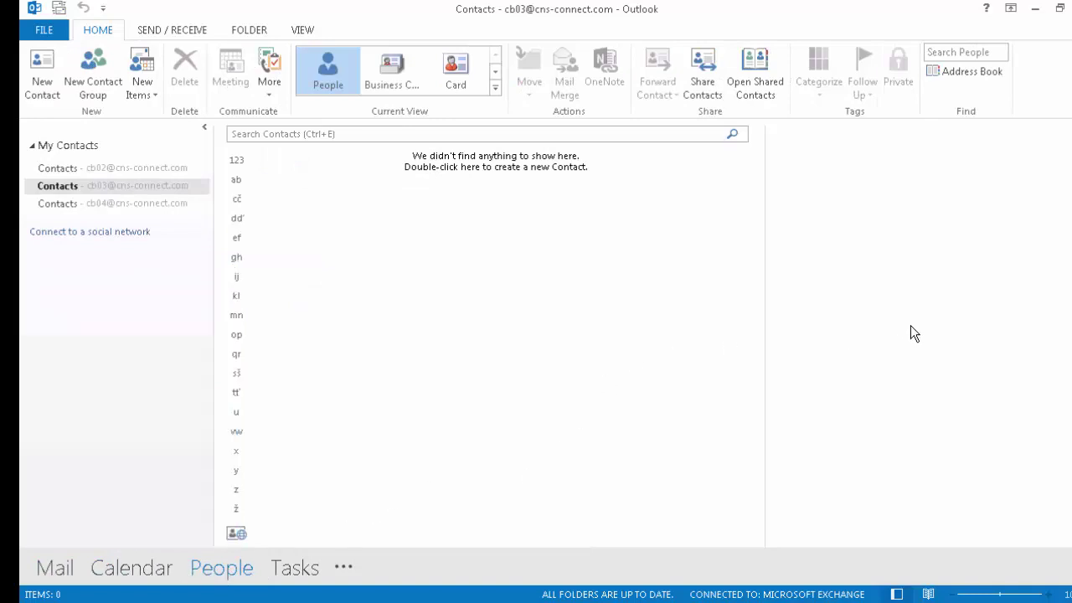
left_click(123, 167)
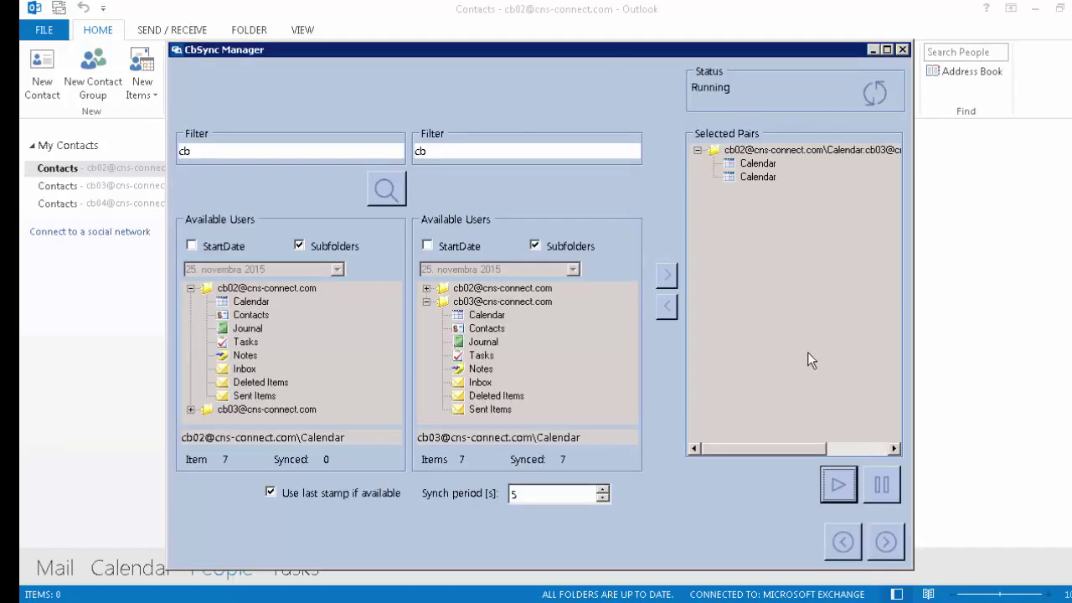
Pause the calendar synchronisation so status reads Stopped, and nudge the manager window up slightly.
left_click(884, 492)
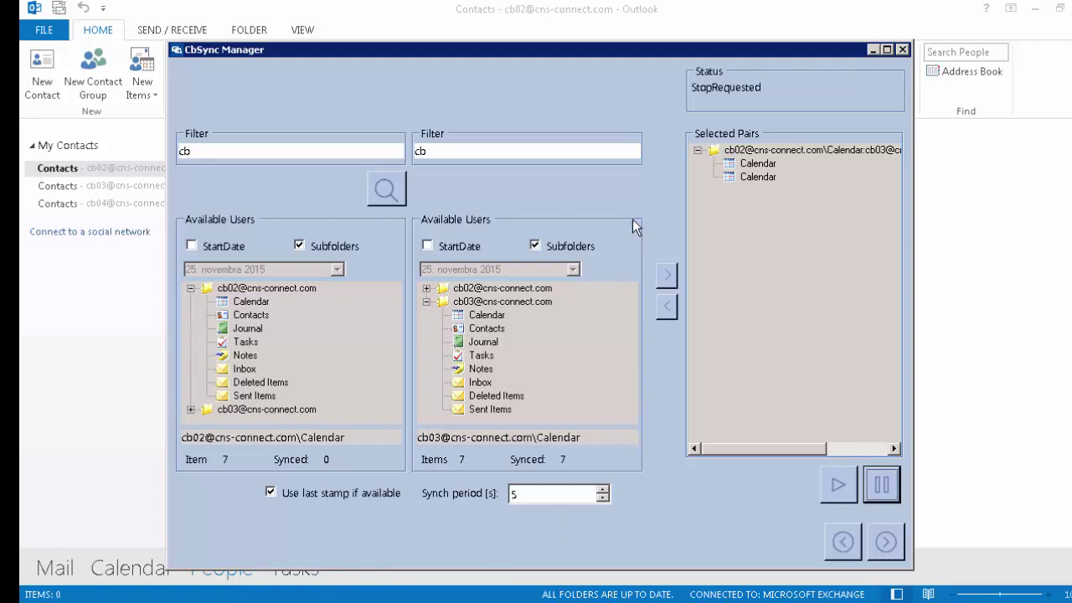
left_click_drag(694, 51, 697, 41)
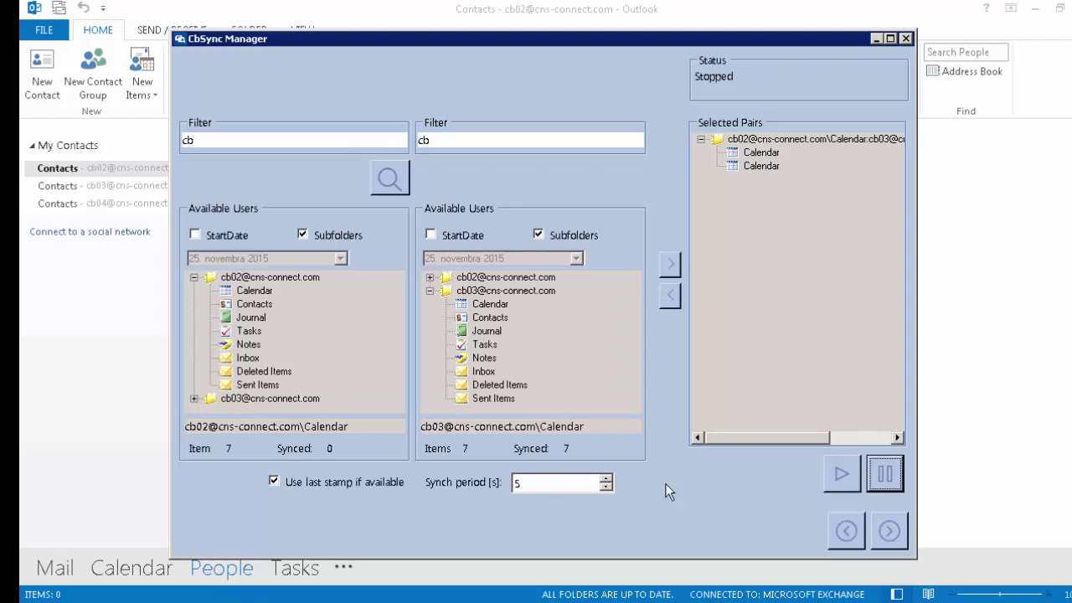
Add a cb02 Contacts to cb03 Contacts sync pair and restart synchronisation for both pairs.
left_click(253, 304)
left_click(486, 318)
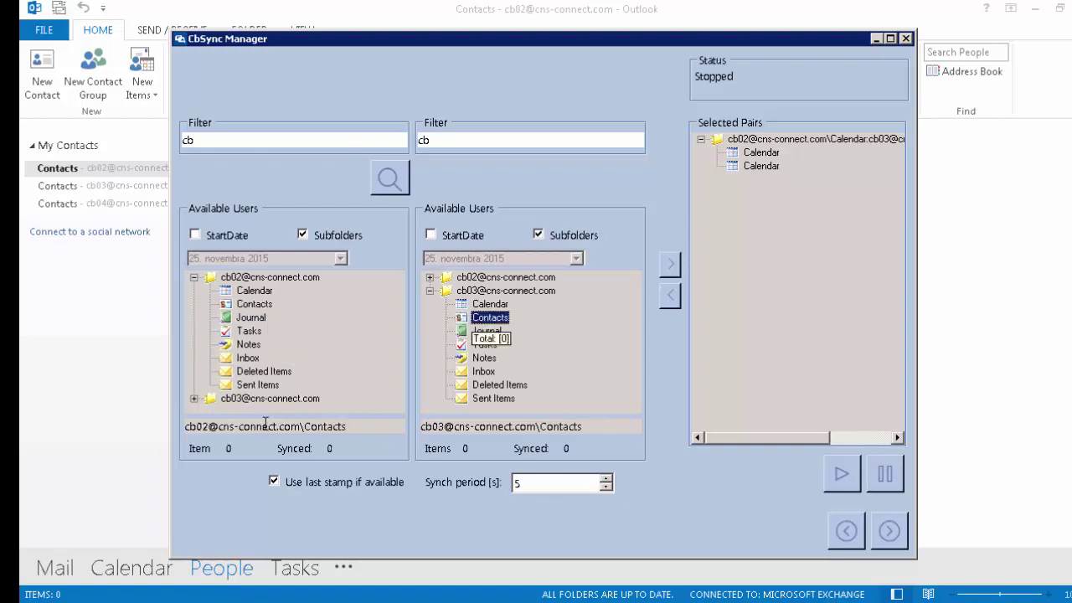
left_click(669, 265)
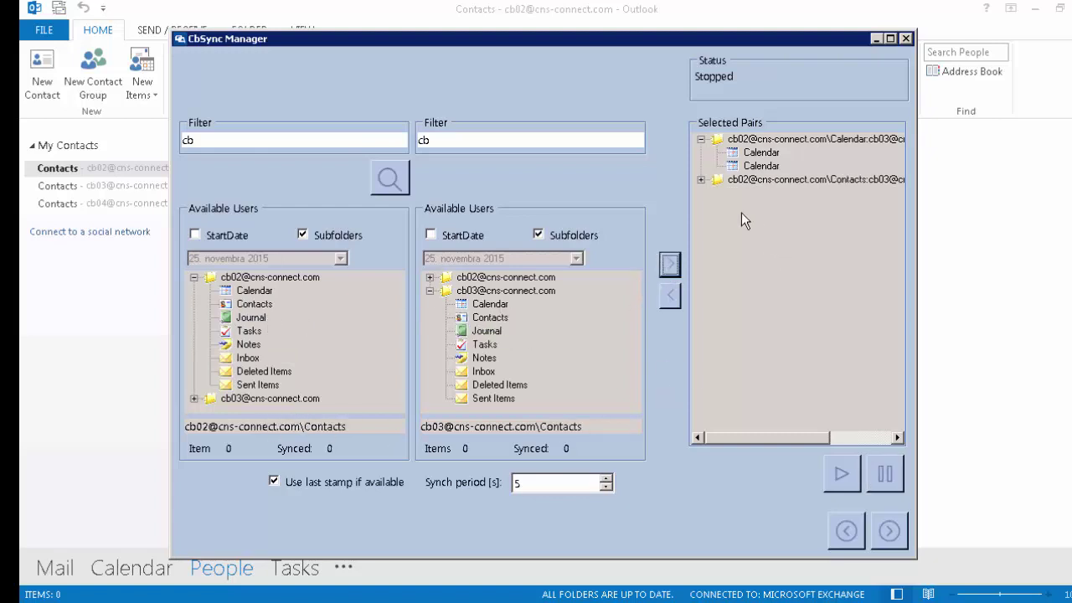
left_click(700, 179)
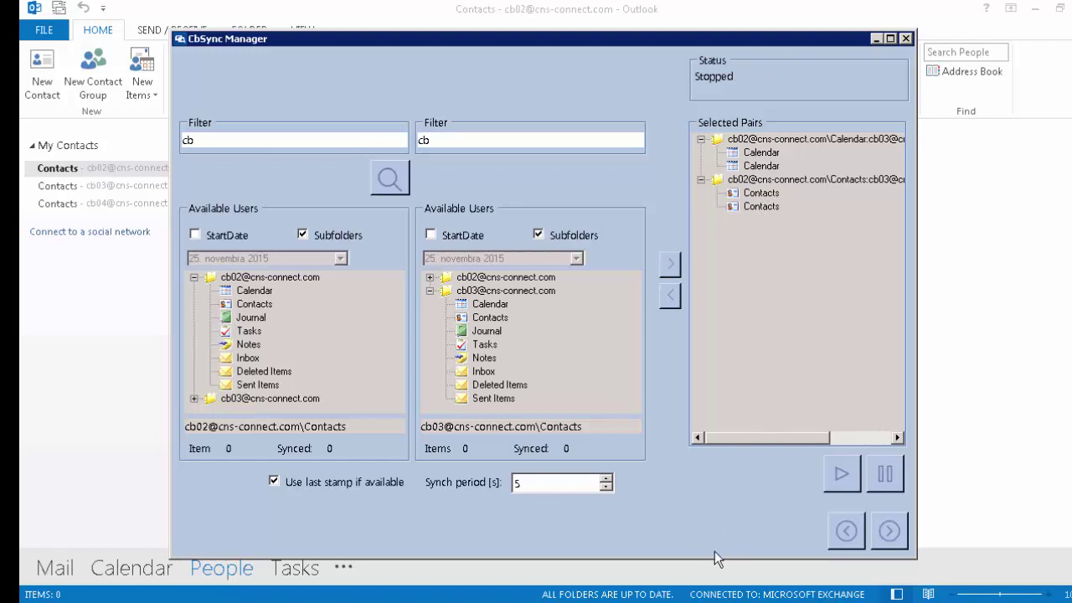
left_click(842, 482)
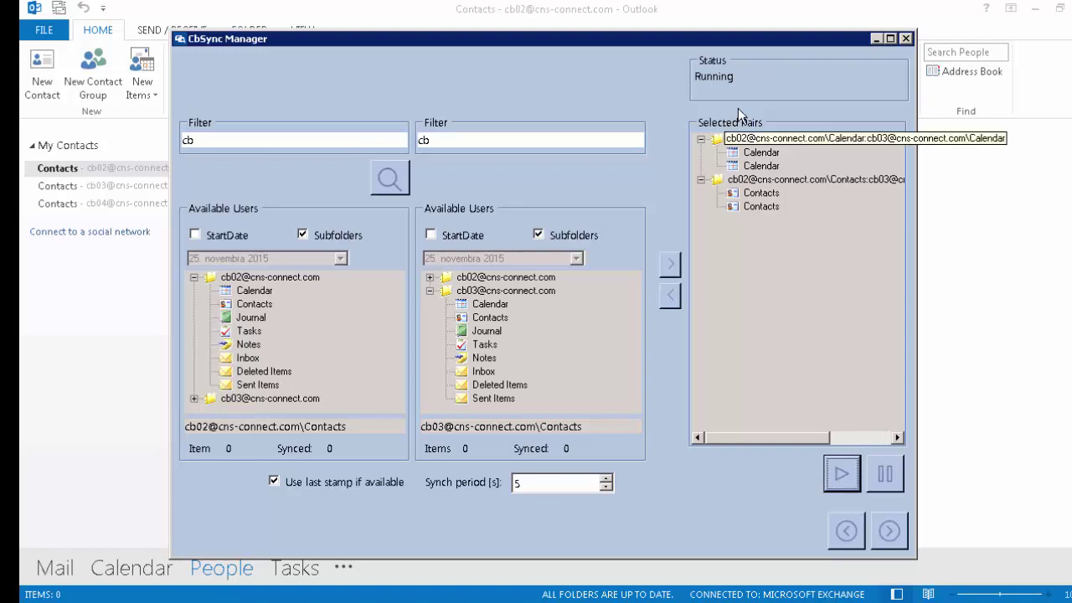
Minimize CbSync Manager and check the cb03 and then cb02 Contacts folders, both empty.
left_click(875, 38)
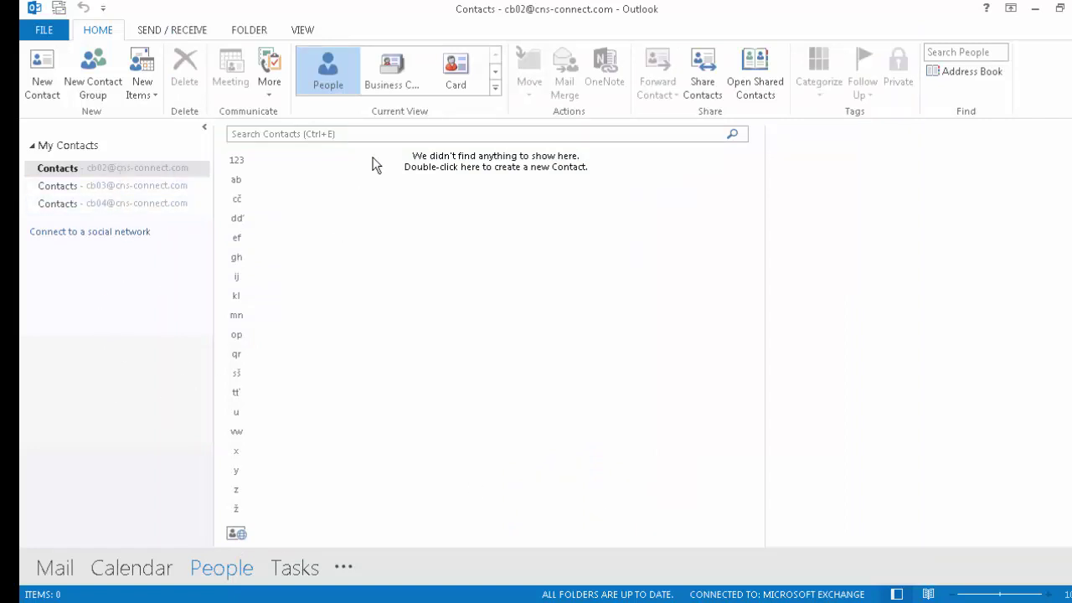
left_click(112, 187)
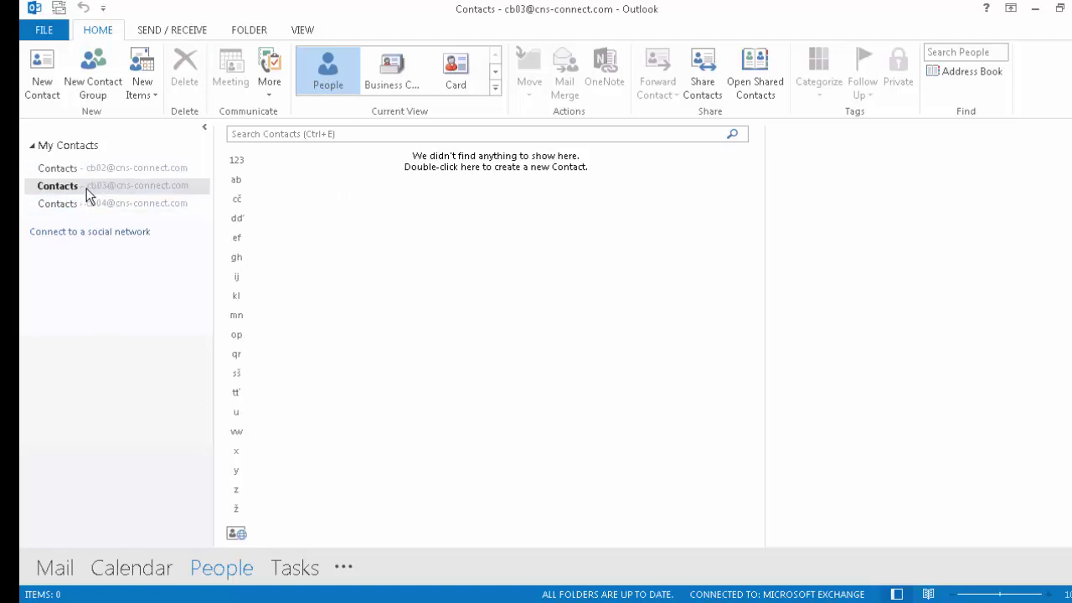
left_click(116, 169)
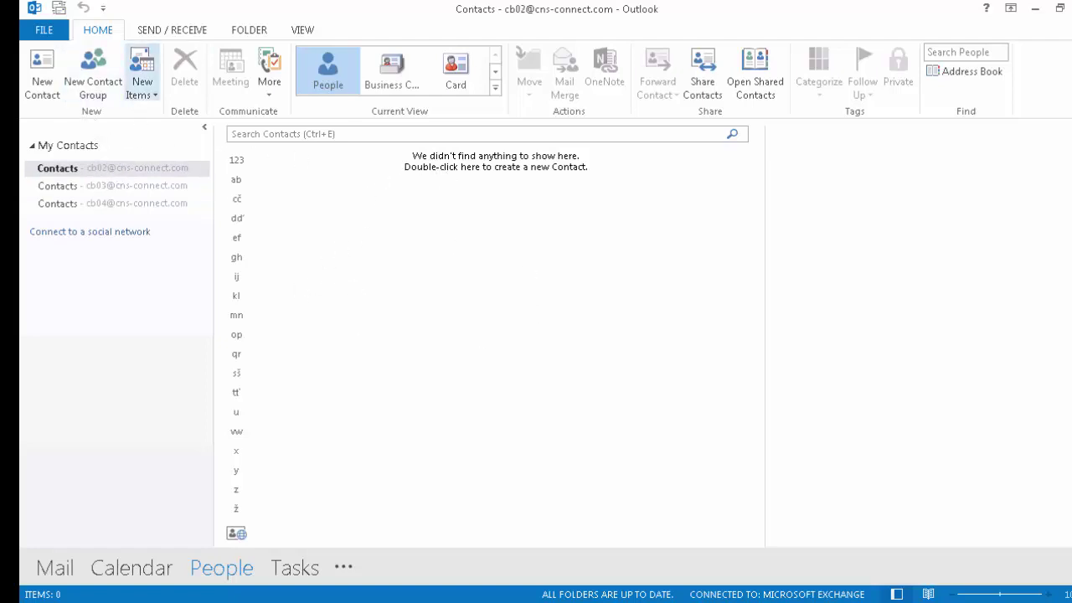
Create a contact in cb02 Contacts with only a first name as Full Name and title Mr.
left_click(38, 71)
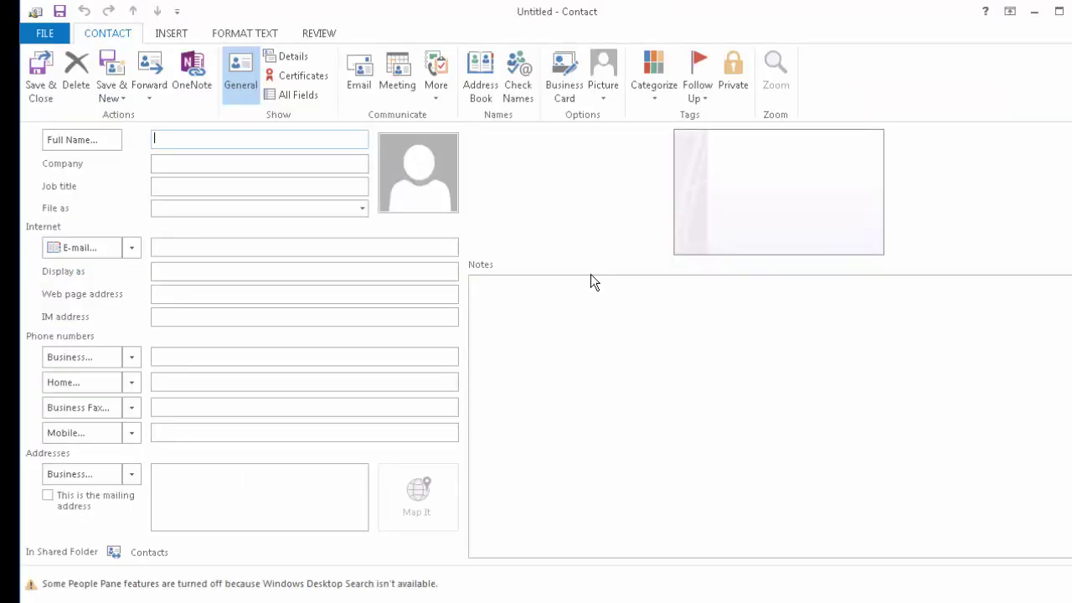
type("Jefferson")
left_click(38, 86)
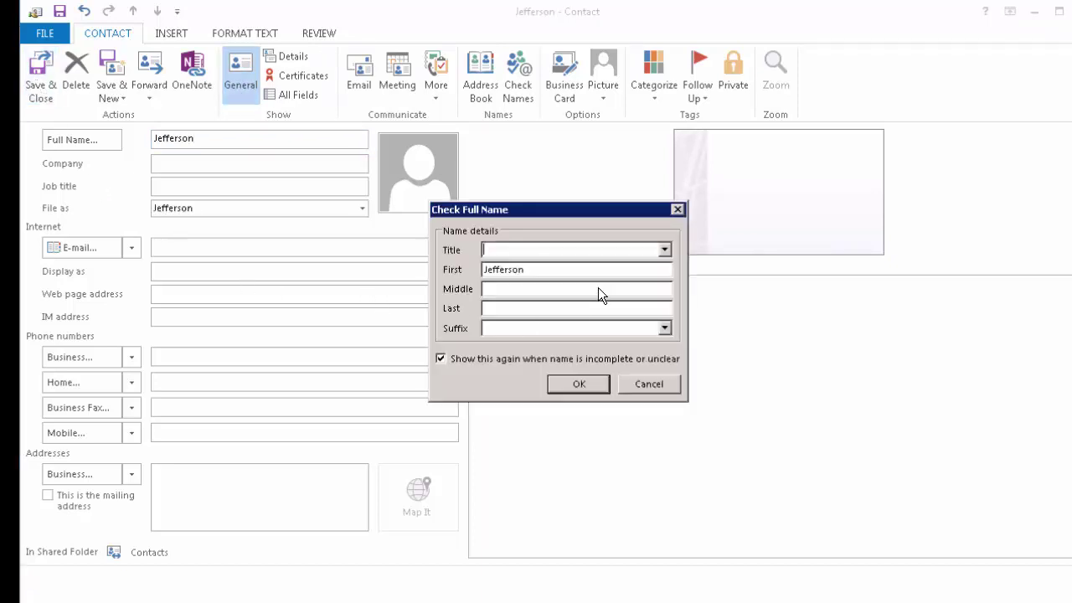
left_click(663, 251)
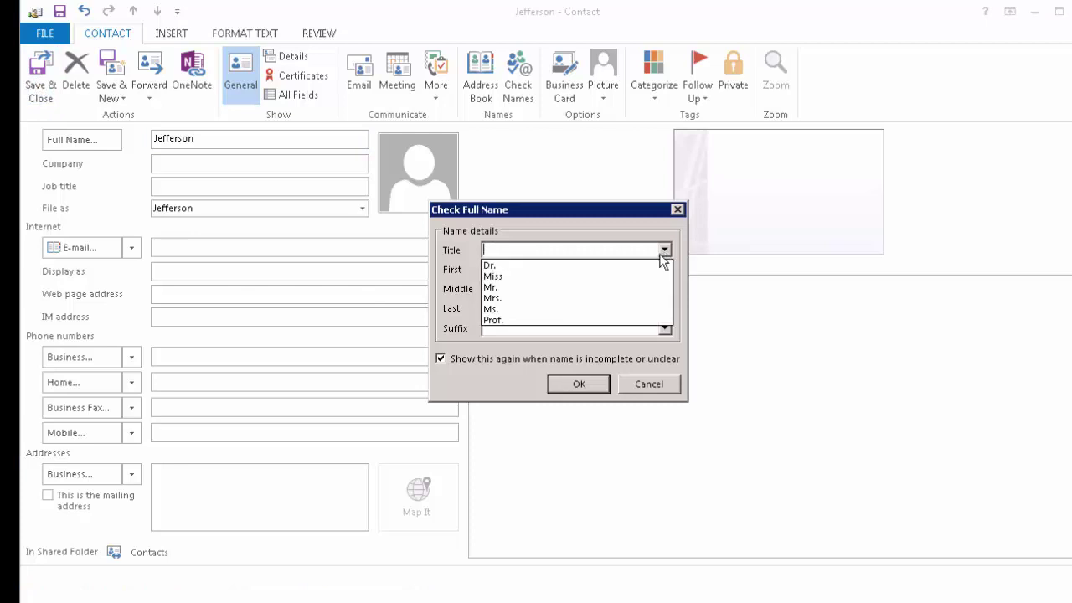
left_click(563, 288)
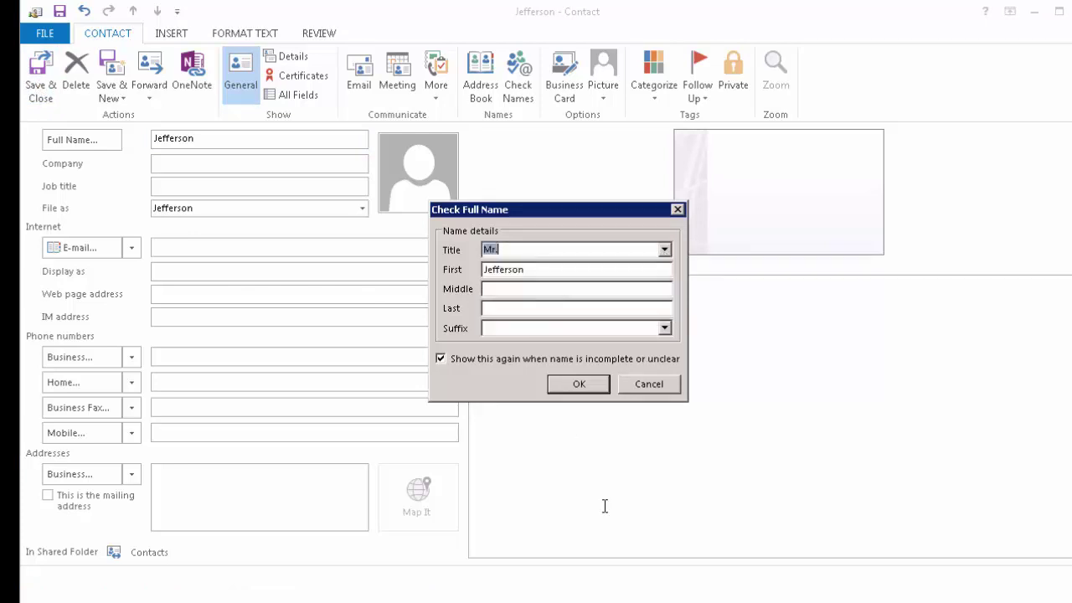
left_click(577, 385)
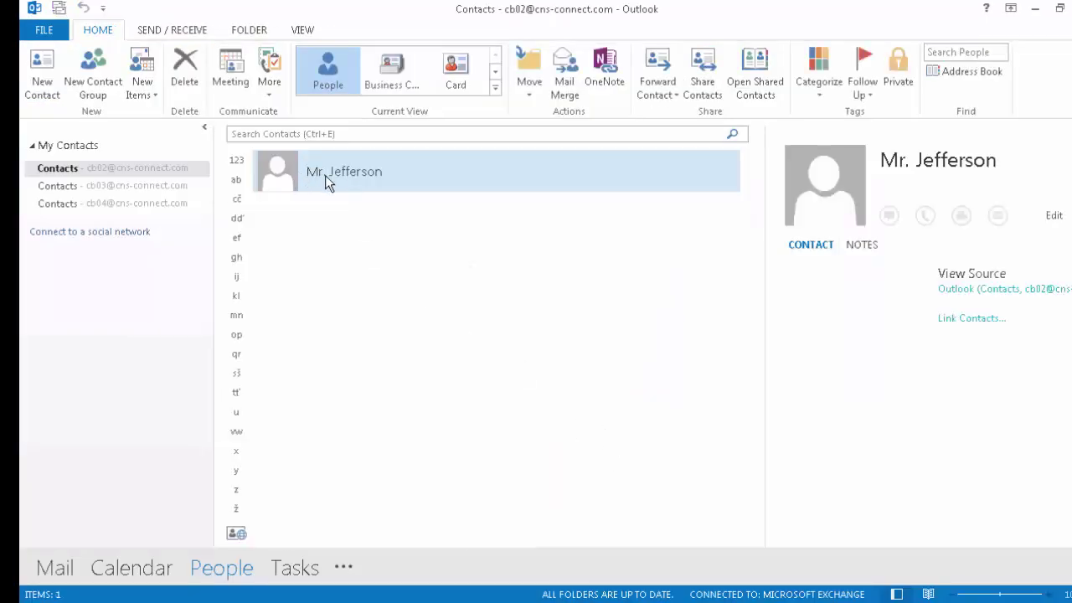
In cb03 Contacts, save a new contact with only a first name and title Mr.
left_click(89, 185)
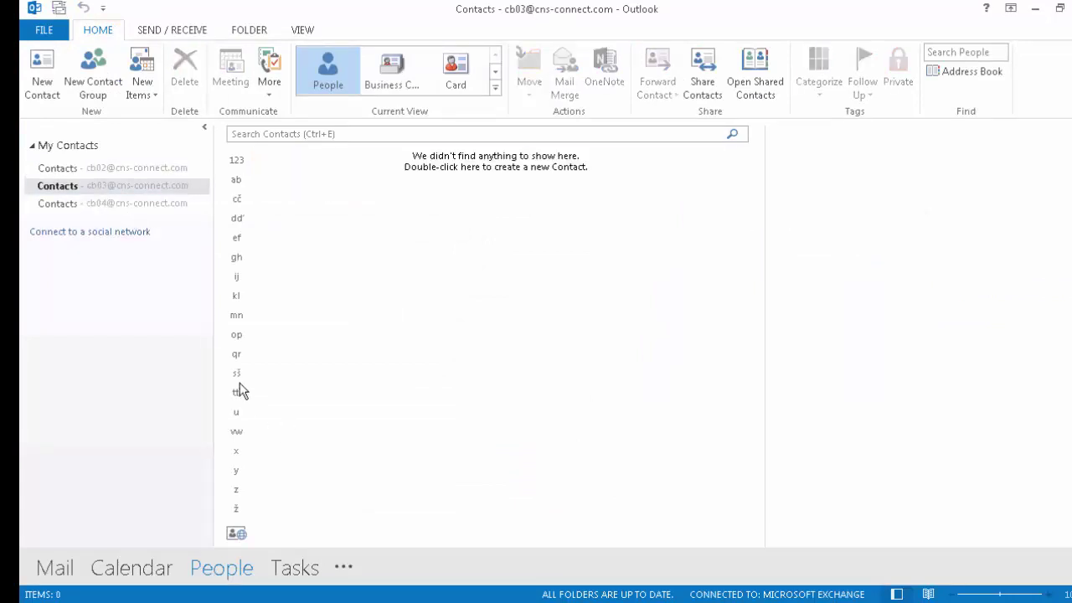
left_click(42, 72)
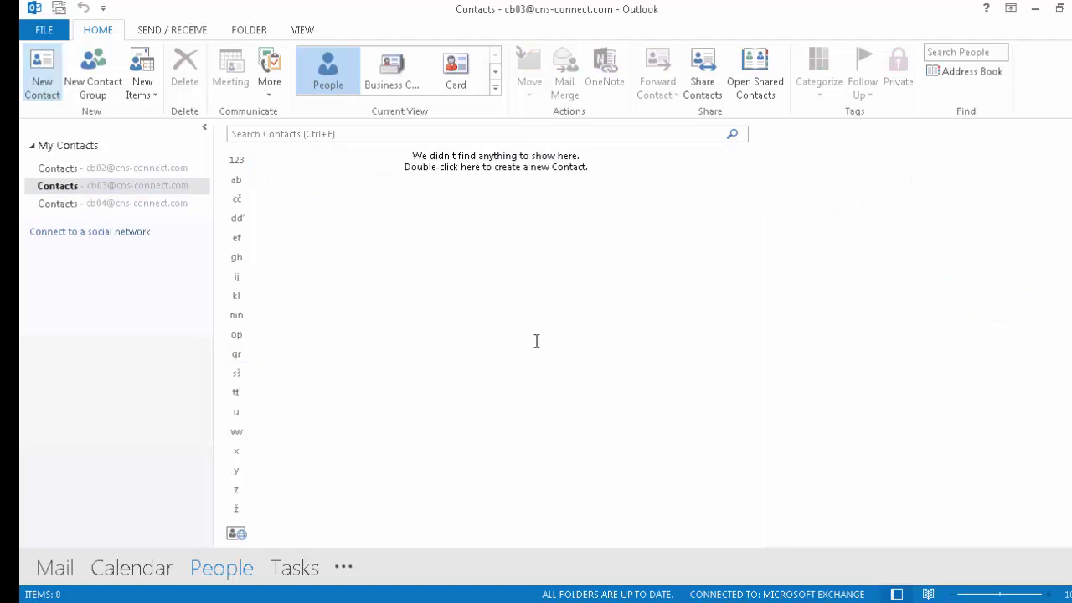
type("Peter")
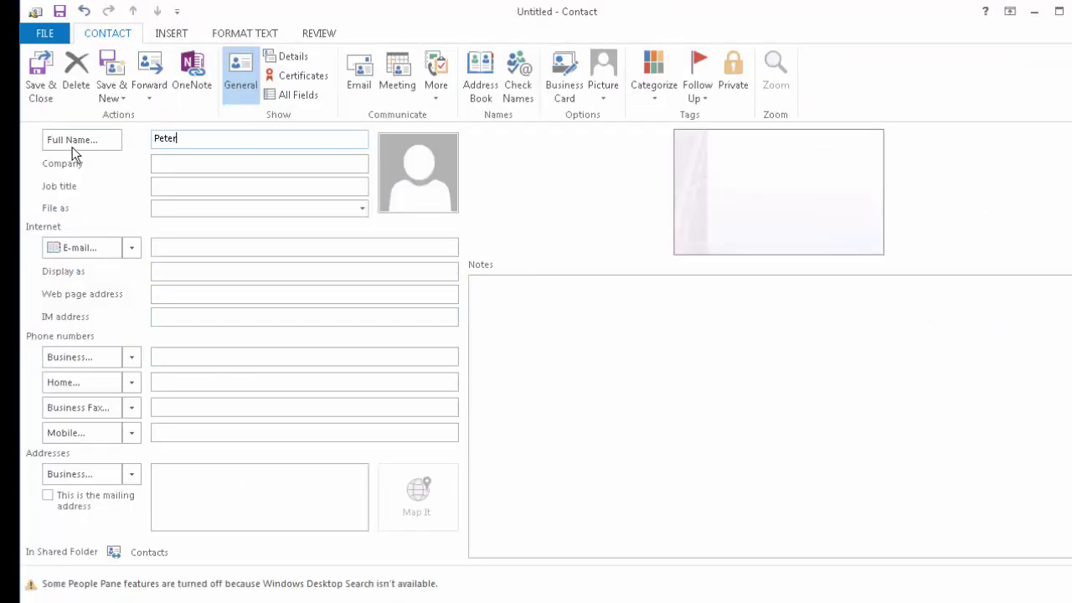
left_click(38, 94)
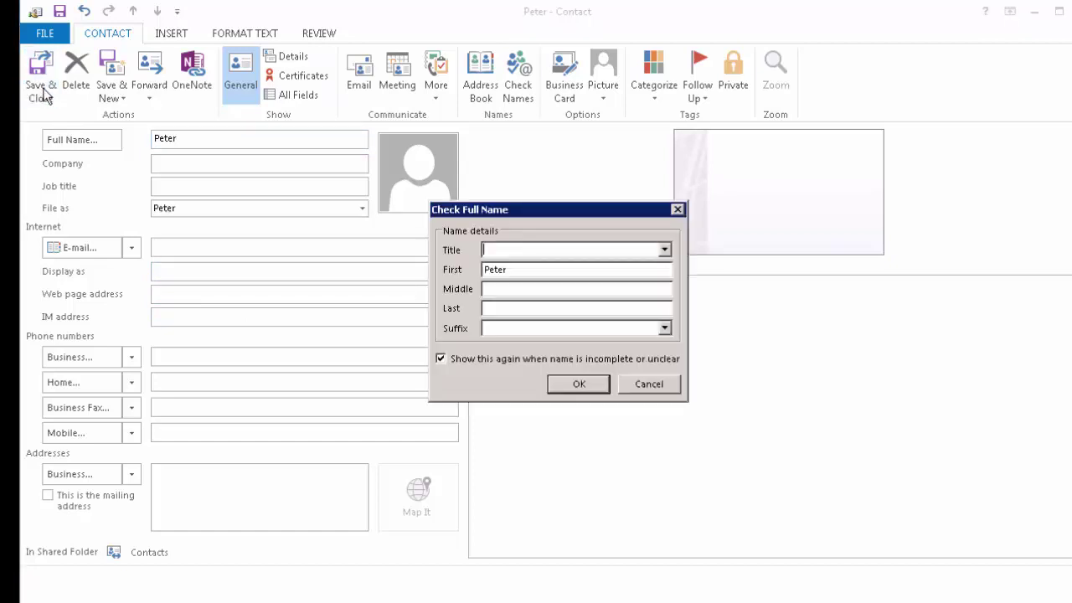
left_click(664, 250)
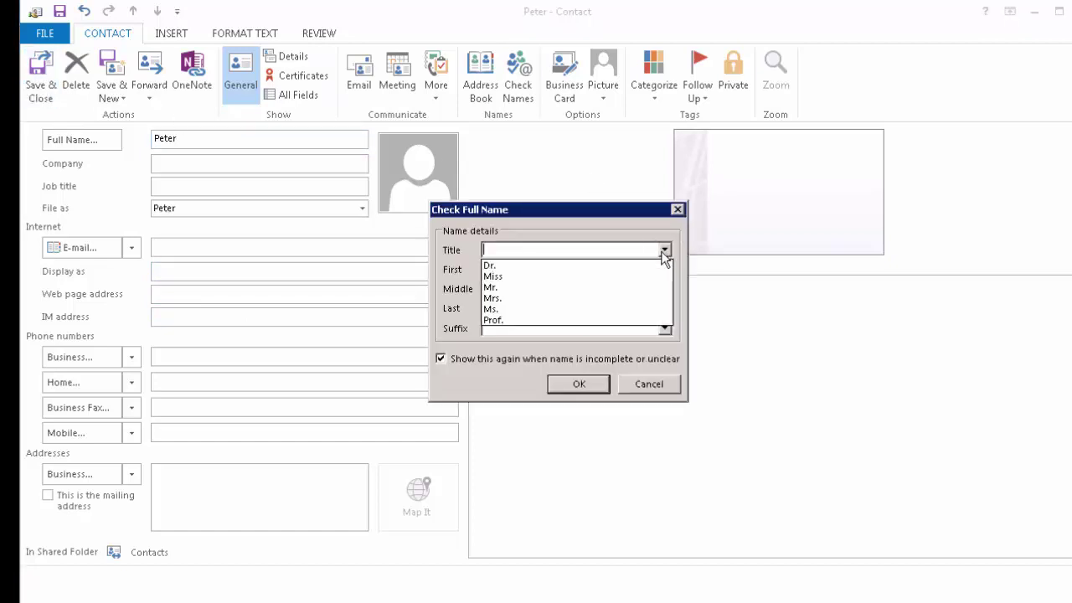
left_click(579, 287)
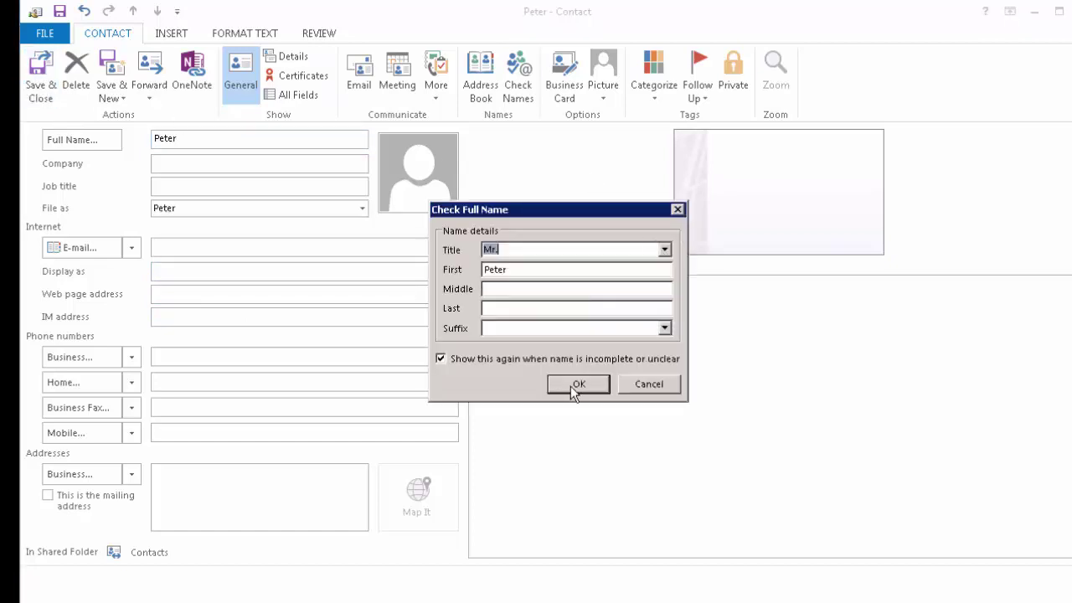
left_click(572, 385)
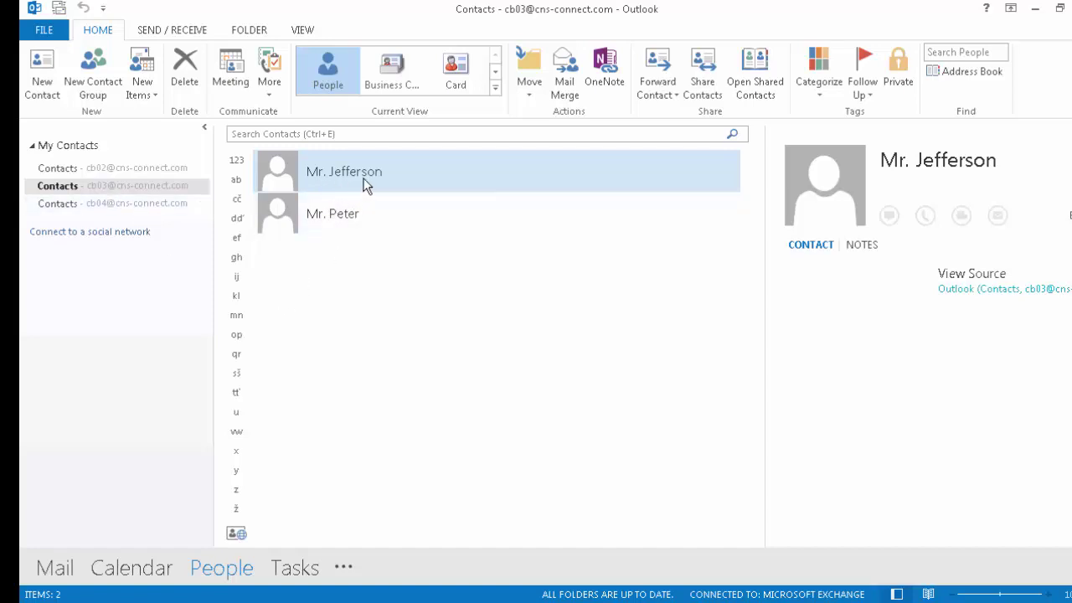
View the cb02 and cb03 Contacts folders together, then return to cb02 Contacts alone.
left_click(105, 172)
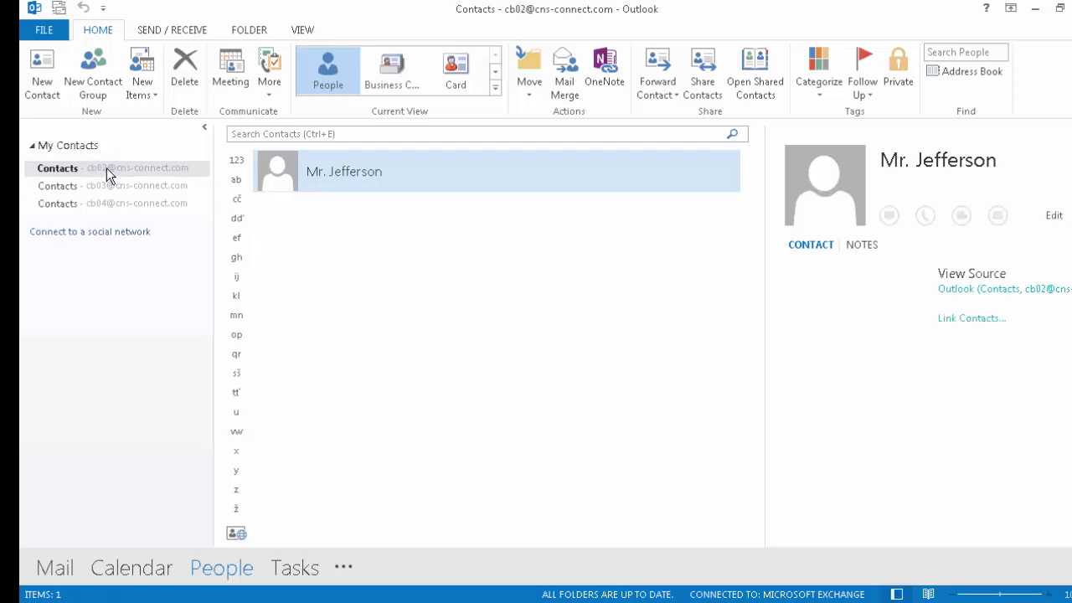
left_click(106, 174)
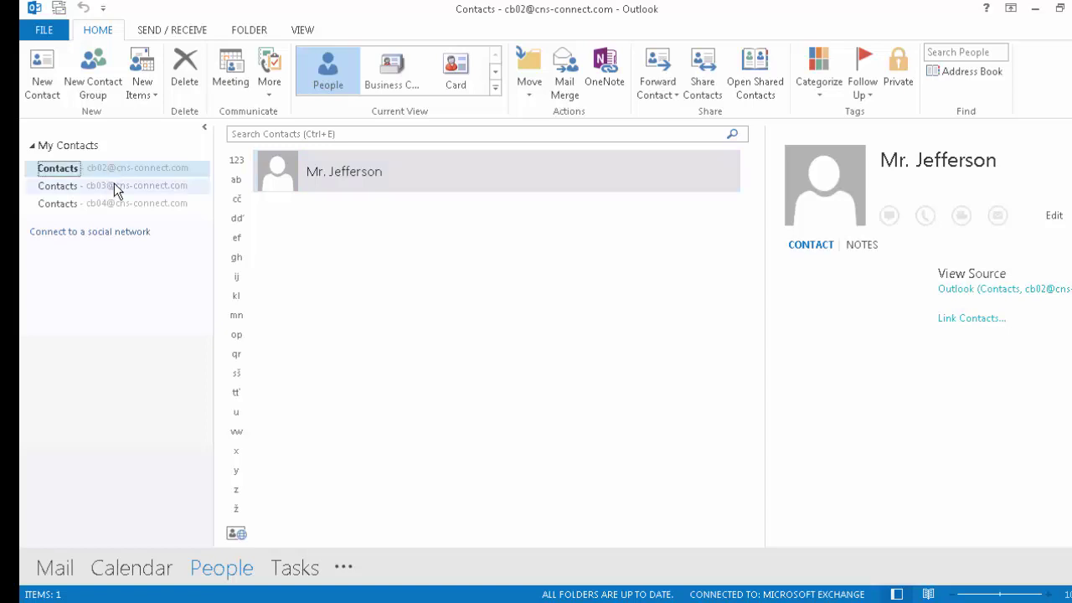
left_click(114, 183, "ctrl")
left_click(116, 172)
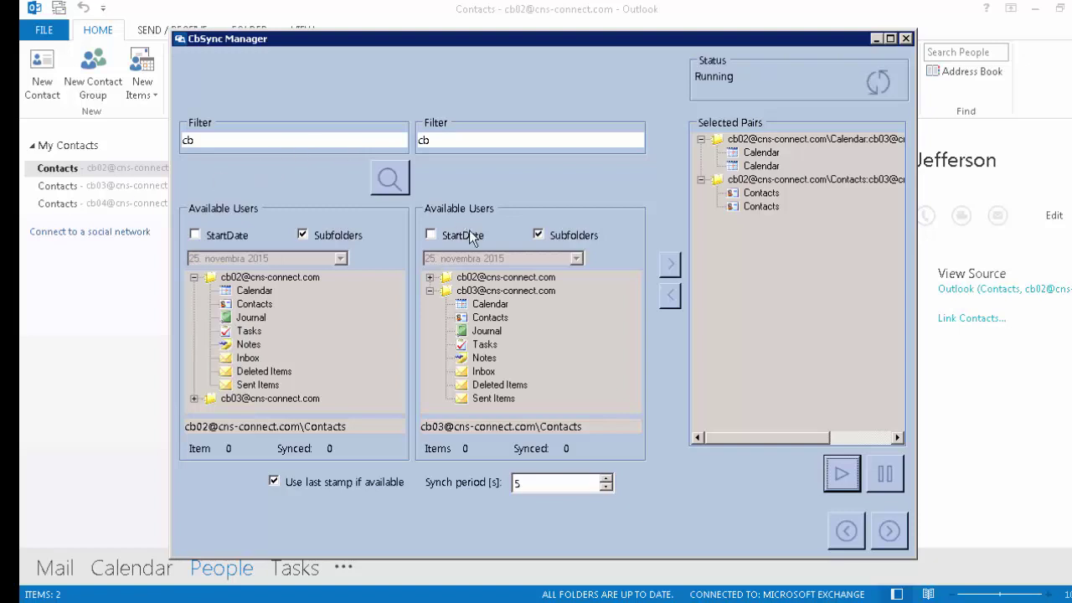
Open the sync Log page and auto-fit the ID column to show full pair identifiers.
left_click(891, 537)
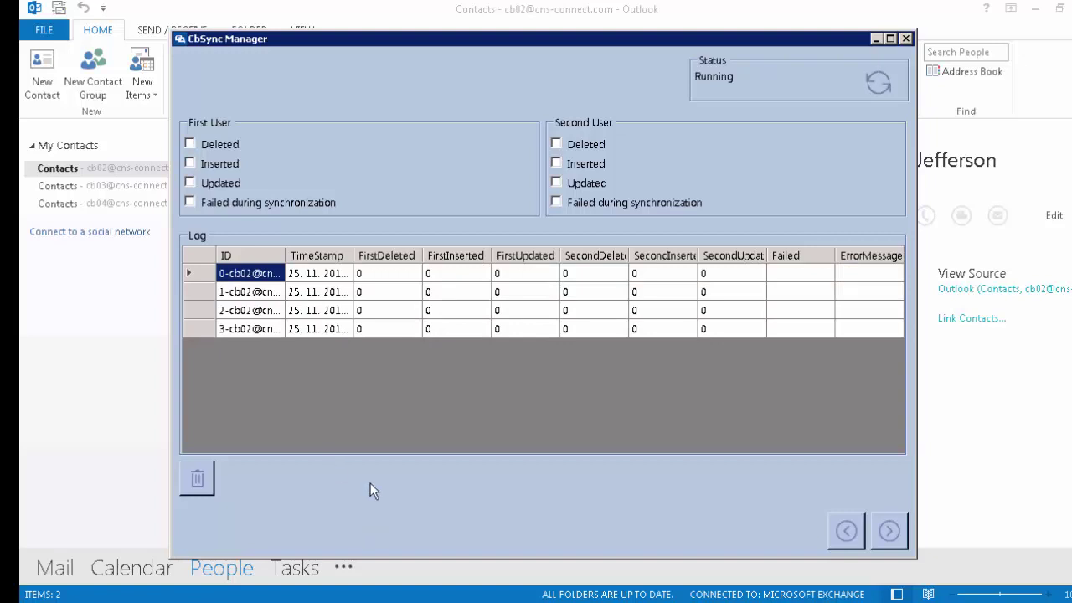
double_click(285, 256)
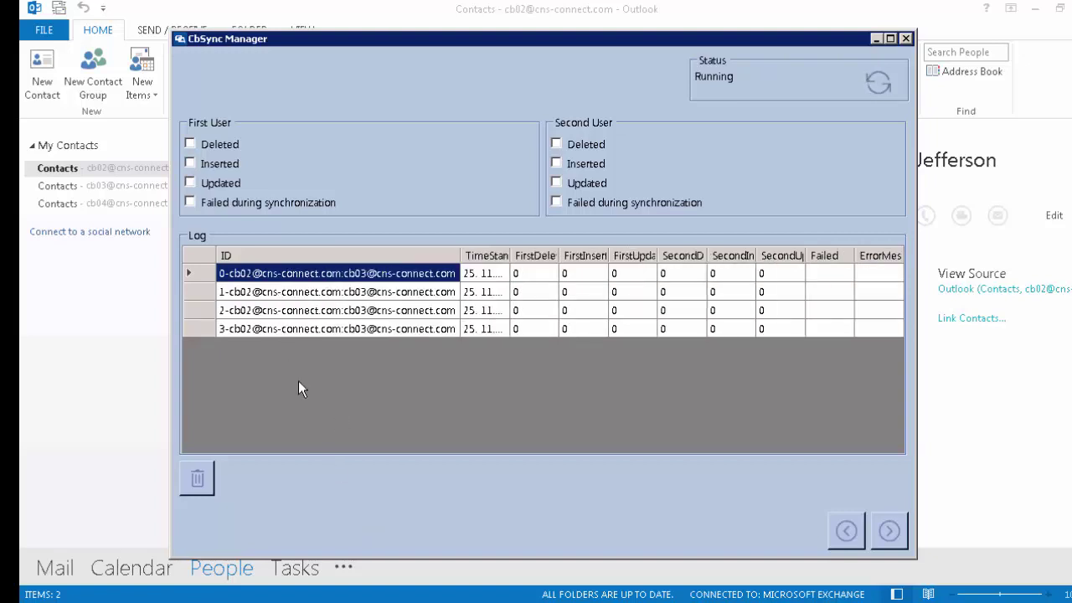